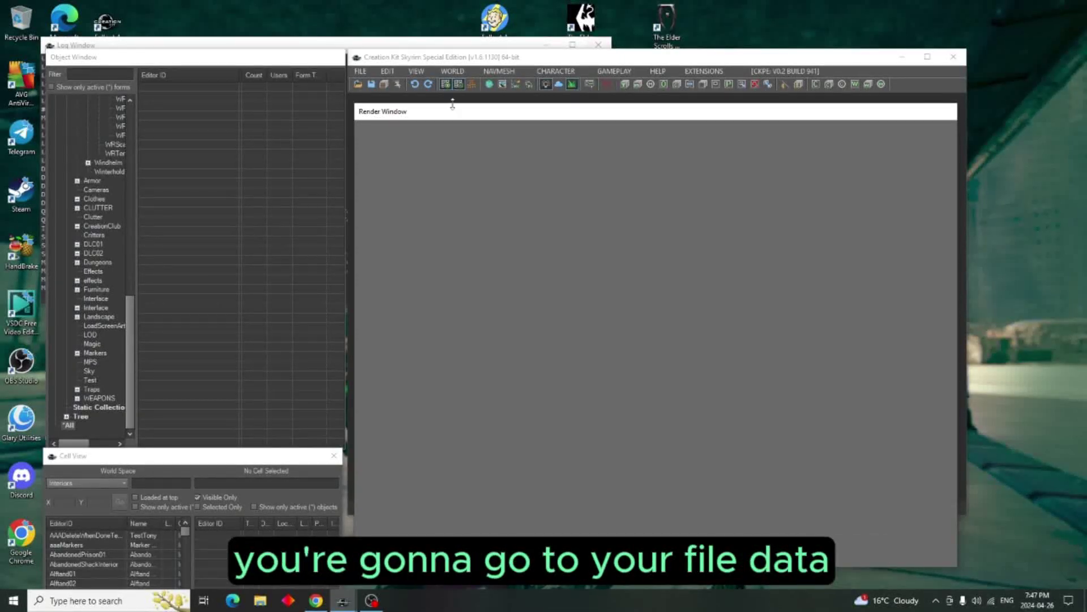
Check the list of loaded data files and close it without changes.
left_click(362, 70)
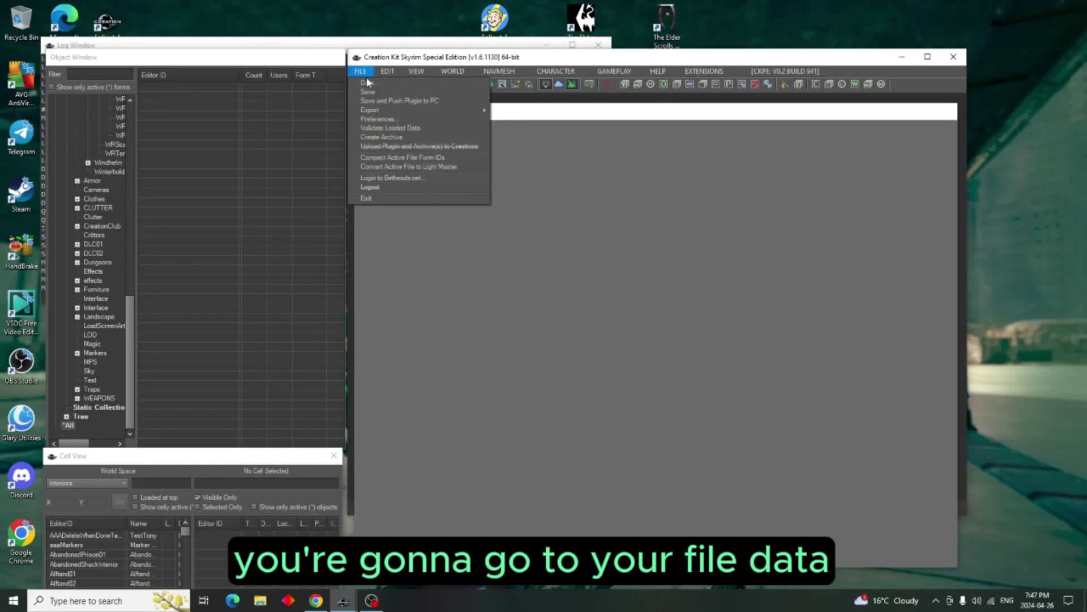
left_click(378, 84)
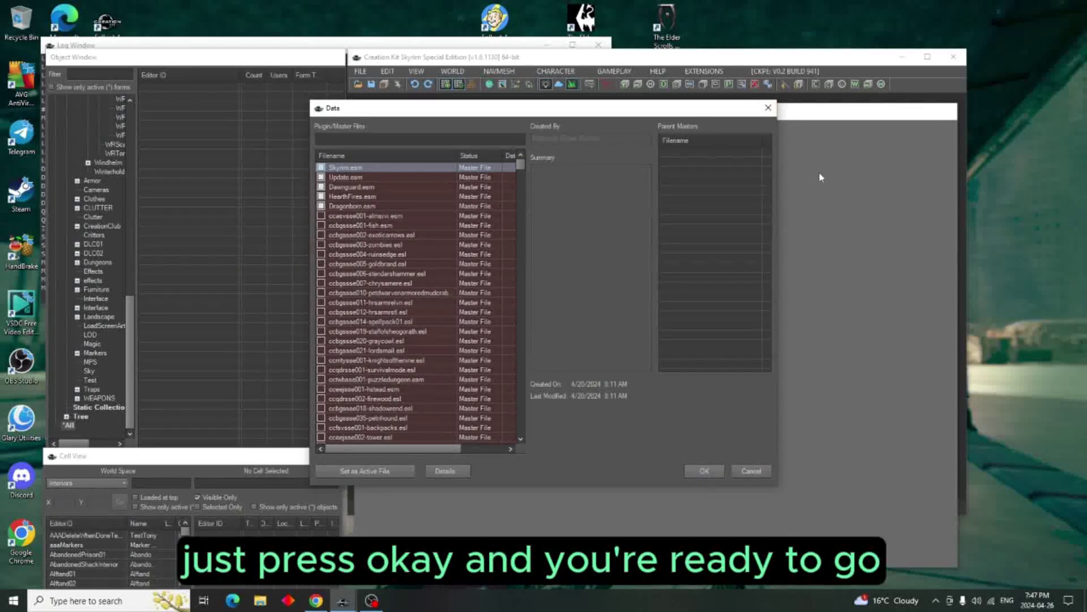
left_click(768, 107)
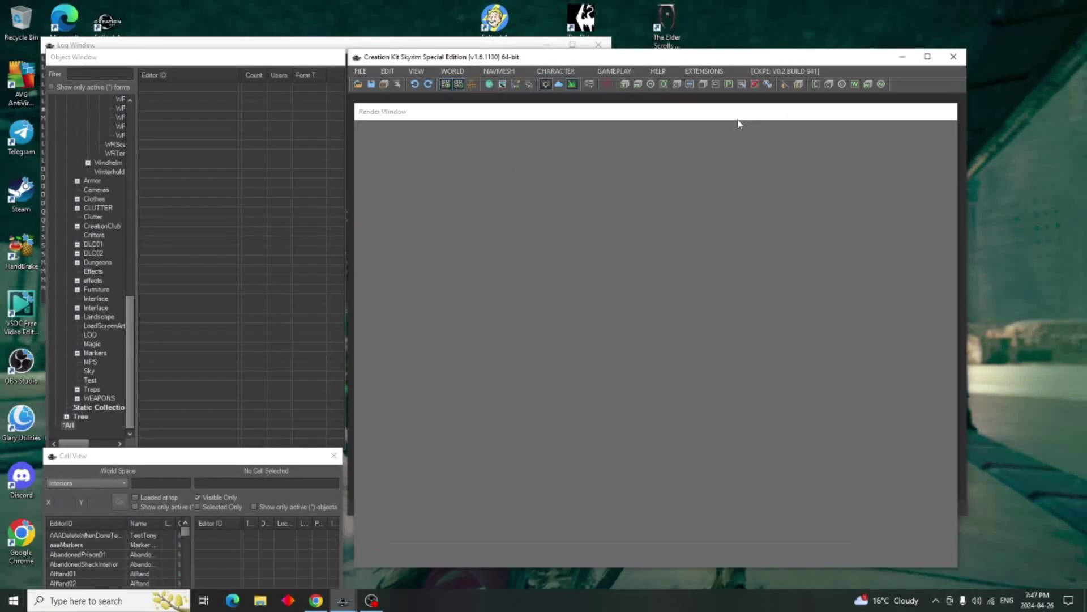
Add a new worldspace in World Spaces with editor ID 01Rushdaletownship.
left_click(455, 72)
left_click(457, 85)
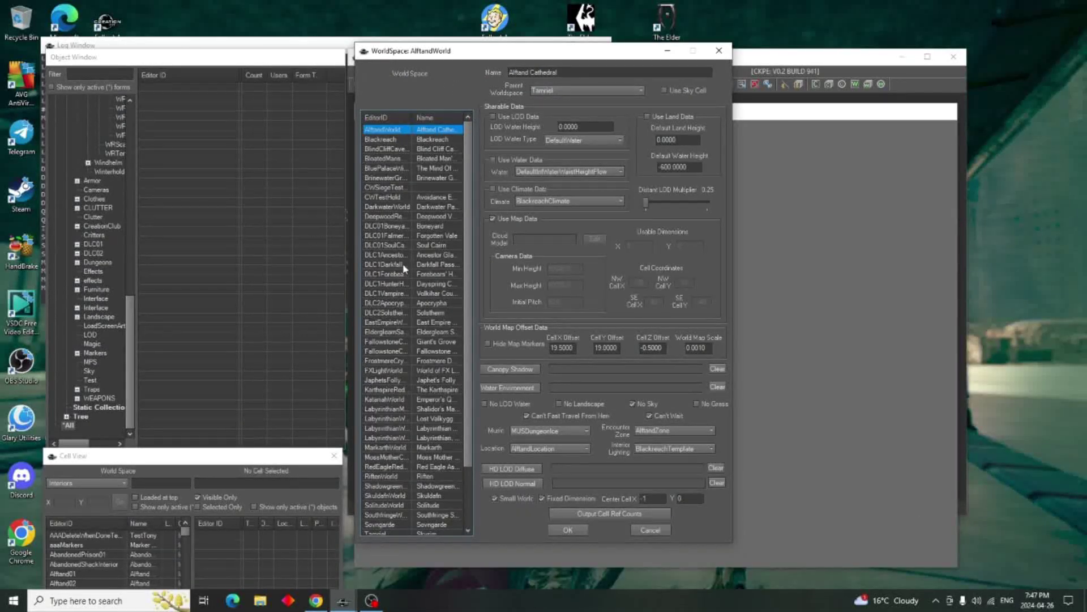
right_click(421, 224)
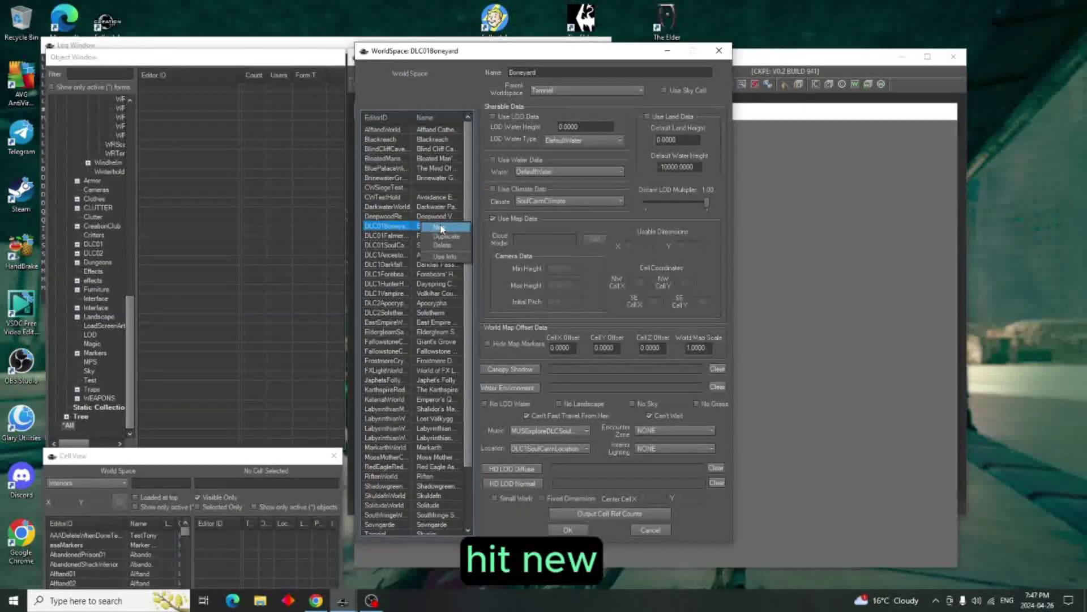
left_click(437, 228)
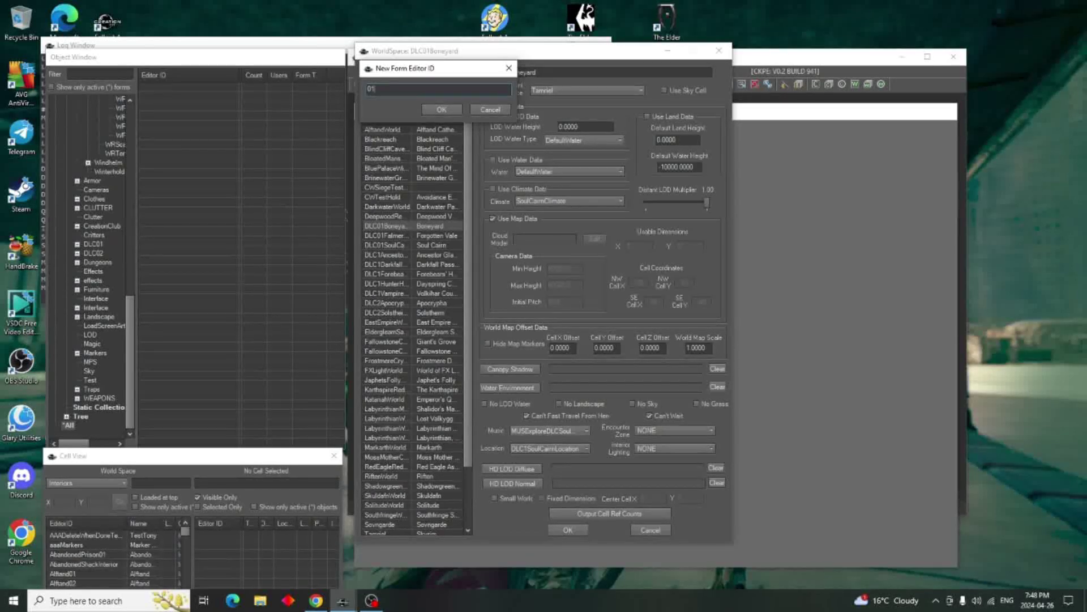
type("Rus")
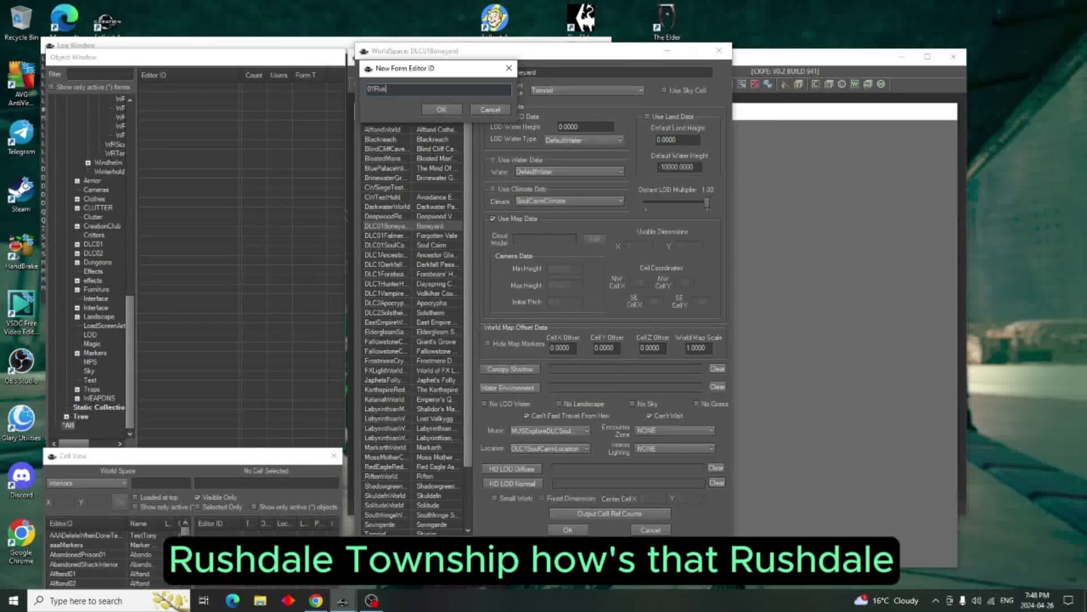
type("hdal")
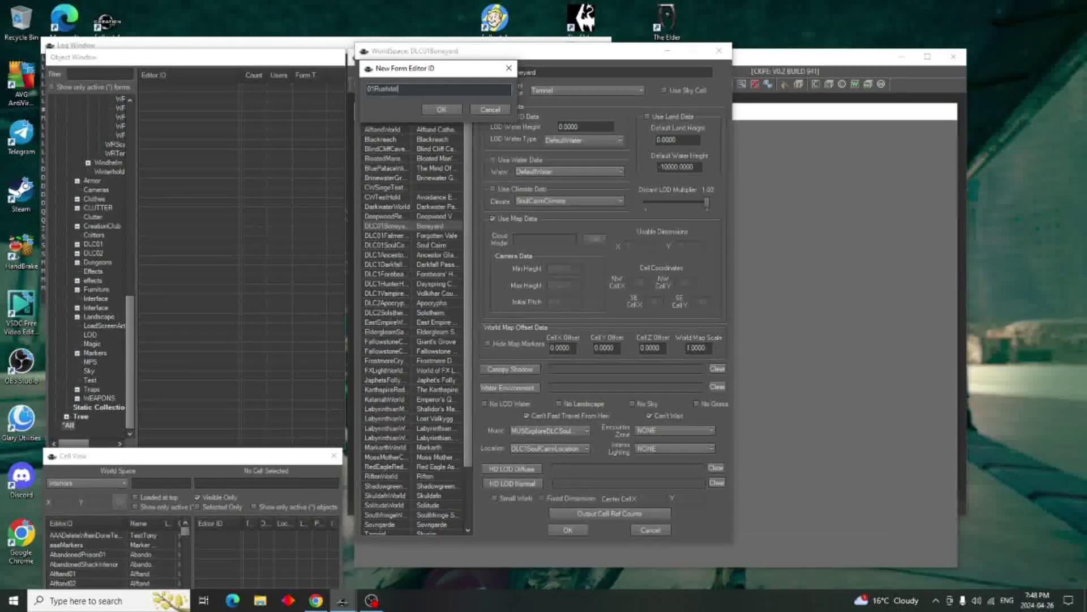
type("e To")
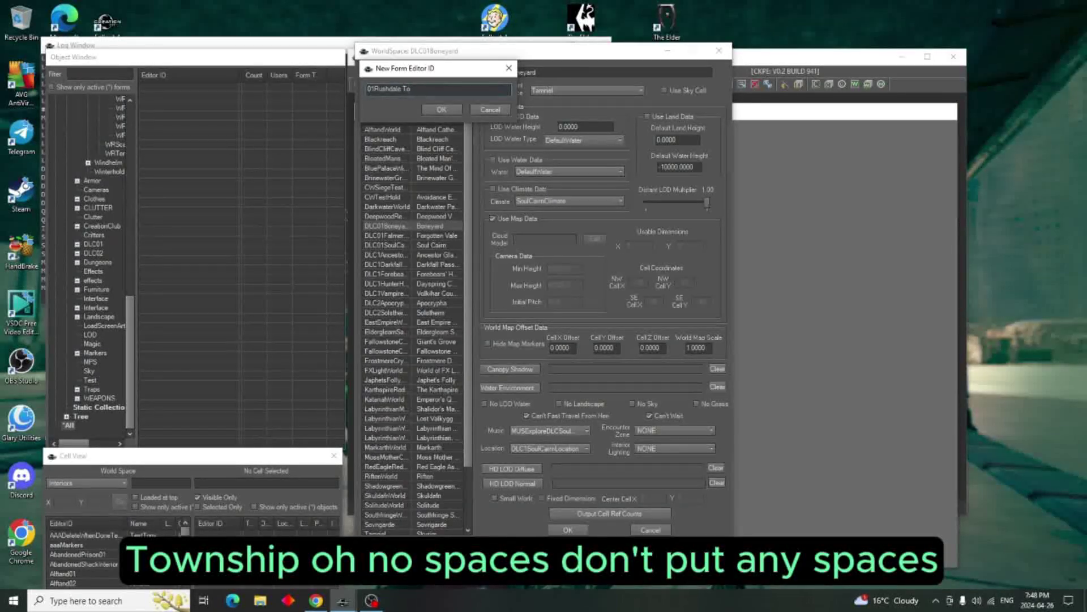
key("BackSpace")
key("BackSpace")
key("BackSpace")
type("To")
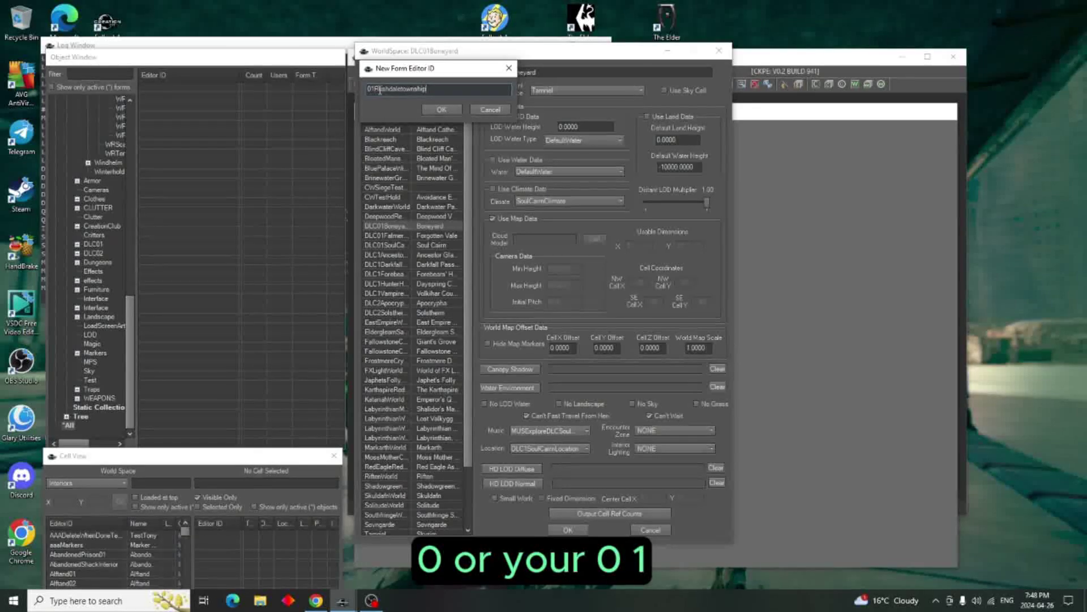
left_click(442, 110)
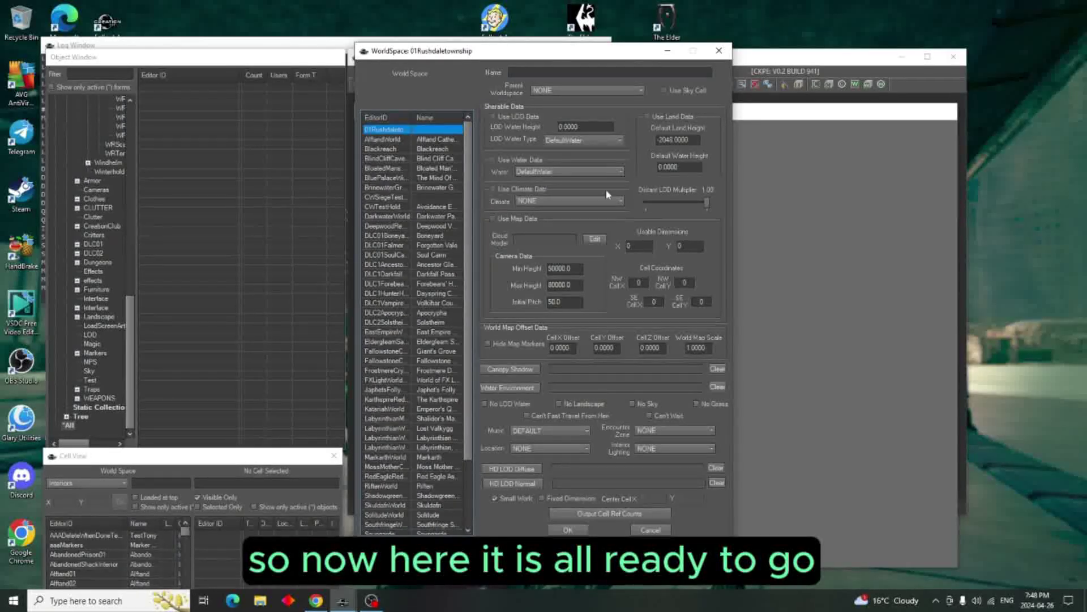
Enter Name 'Rushdale Township', choose Tamriel as parent worldspace, and set Default Land Height to -200.
left_click(524, 71)
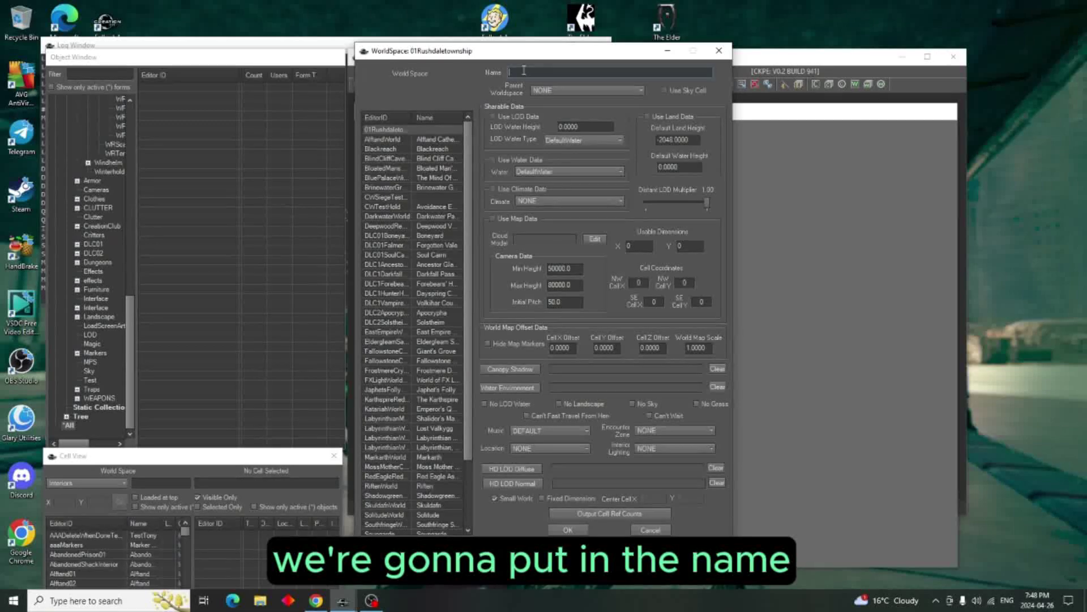
type("Rush")
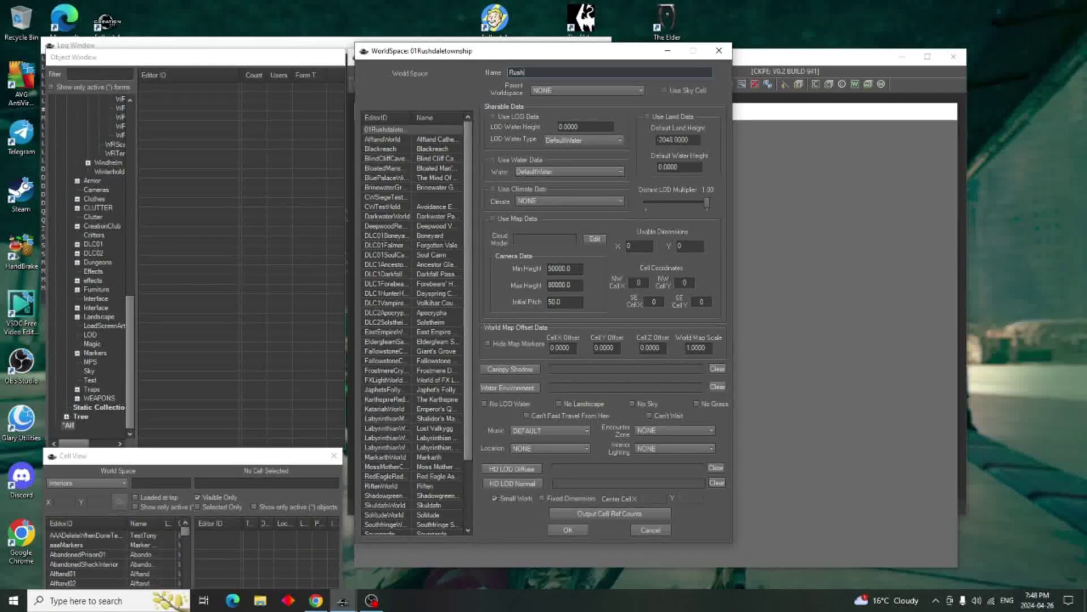
type("dale Township")
left_click(636, 89)
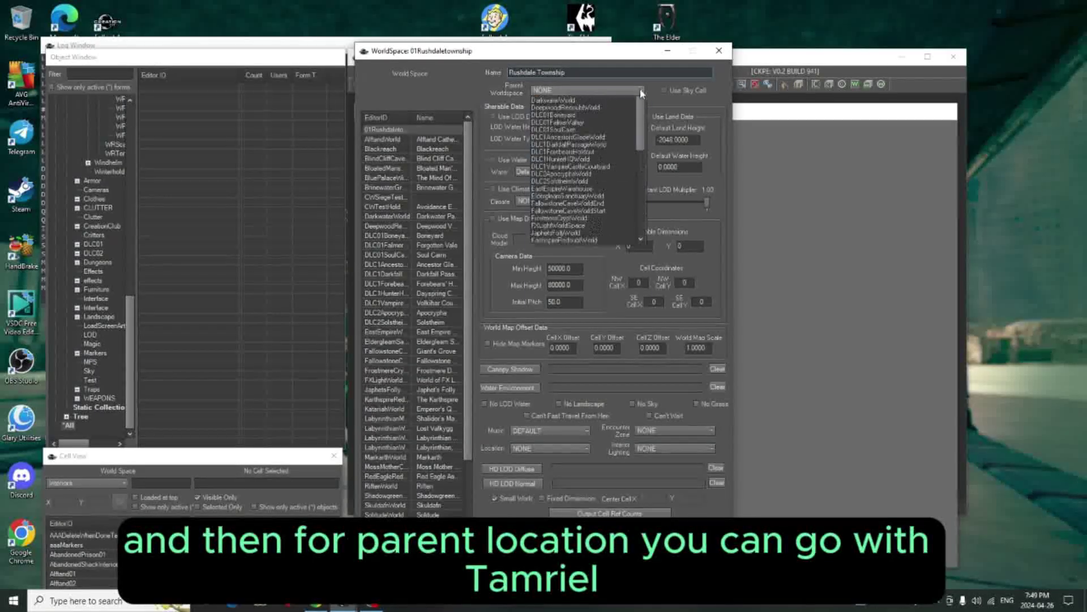
left_click_drag(644, 156, 640, 236)
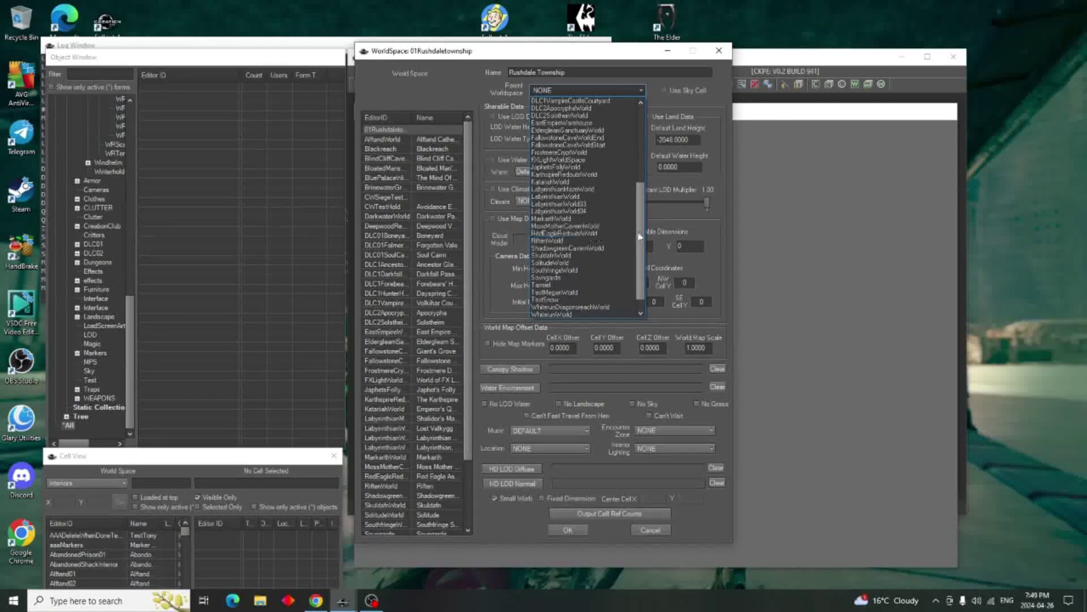
left_click(549, 284)
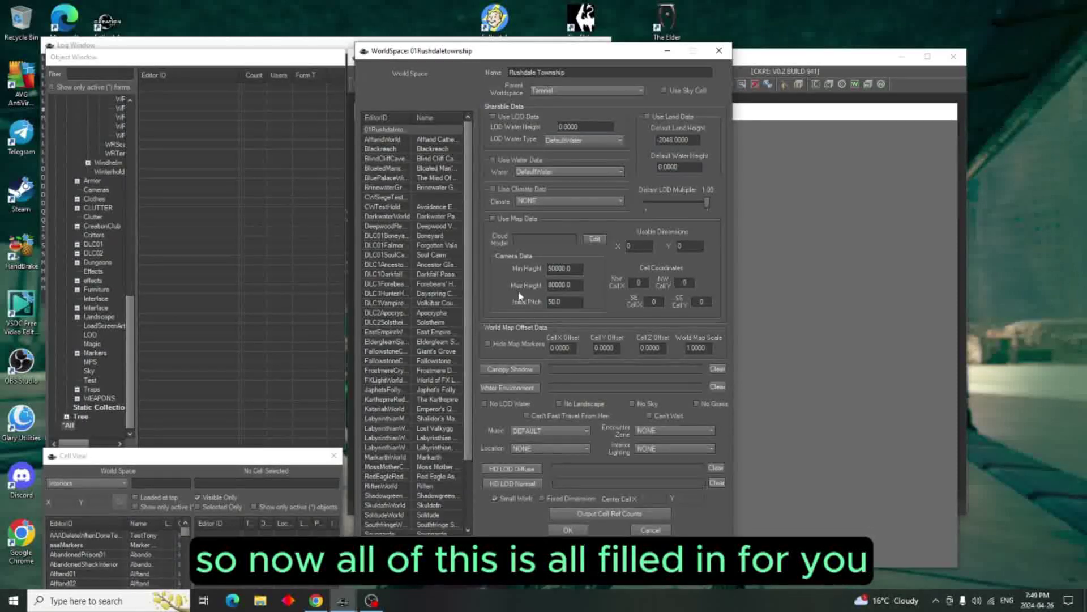
double_click(666, 141)
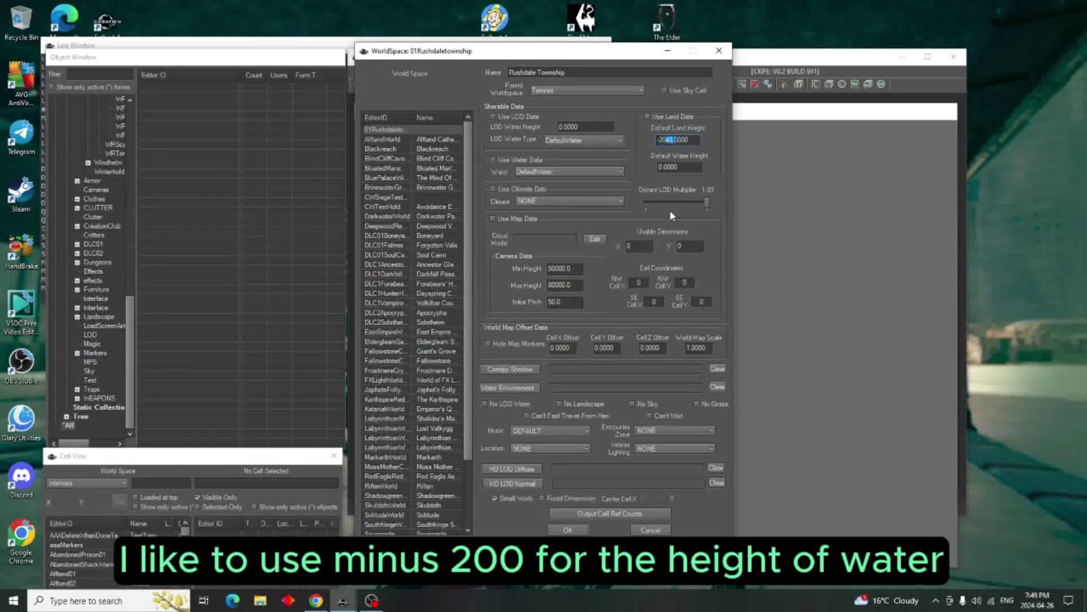
type("200")
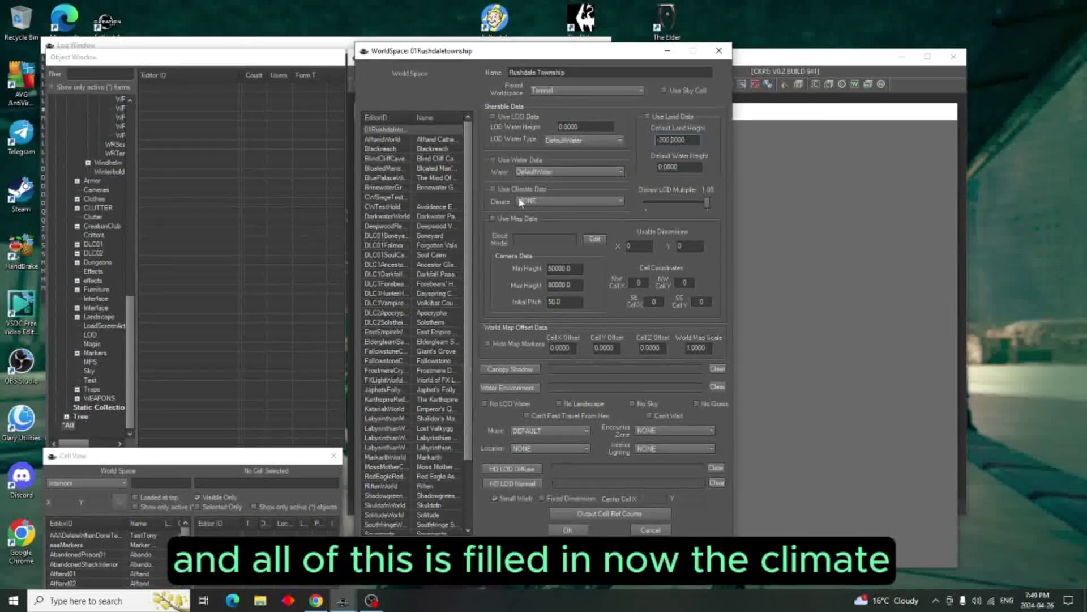
Choose SkyrimClimate, keep DefaultWater as LOD water type, and confirm the WorldSpace dialog.
left_click(620, 202)
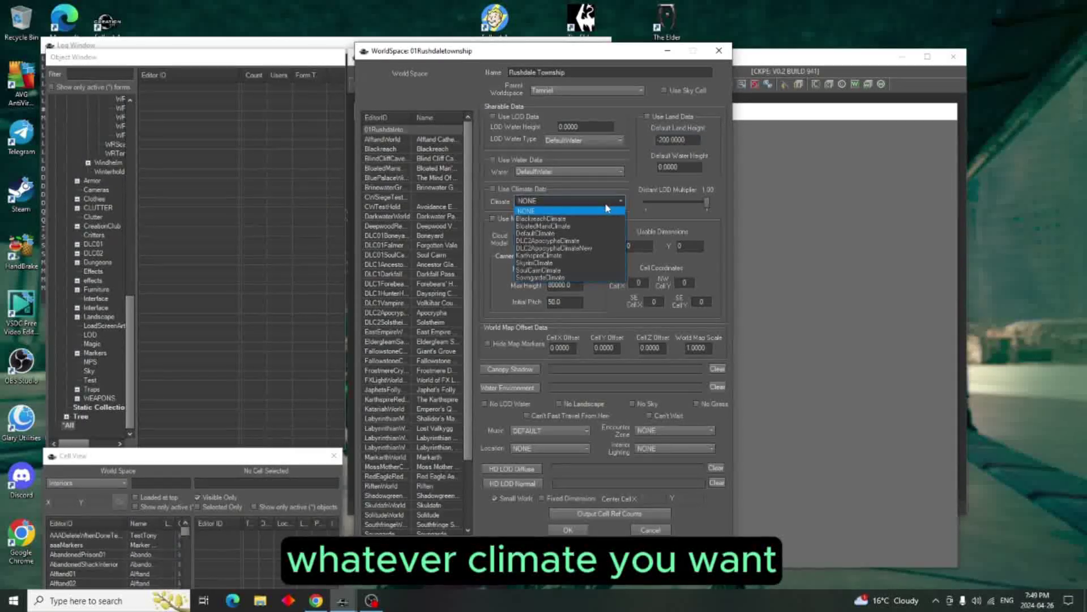
left_click(591, 263)
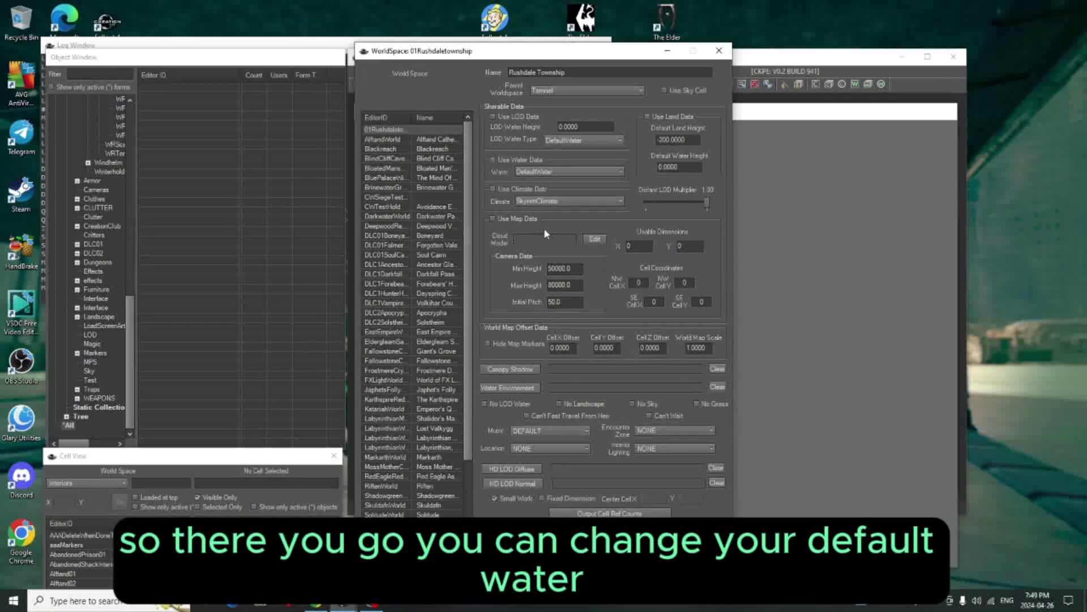
left_click(620, 140)
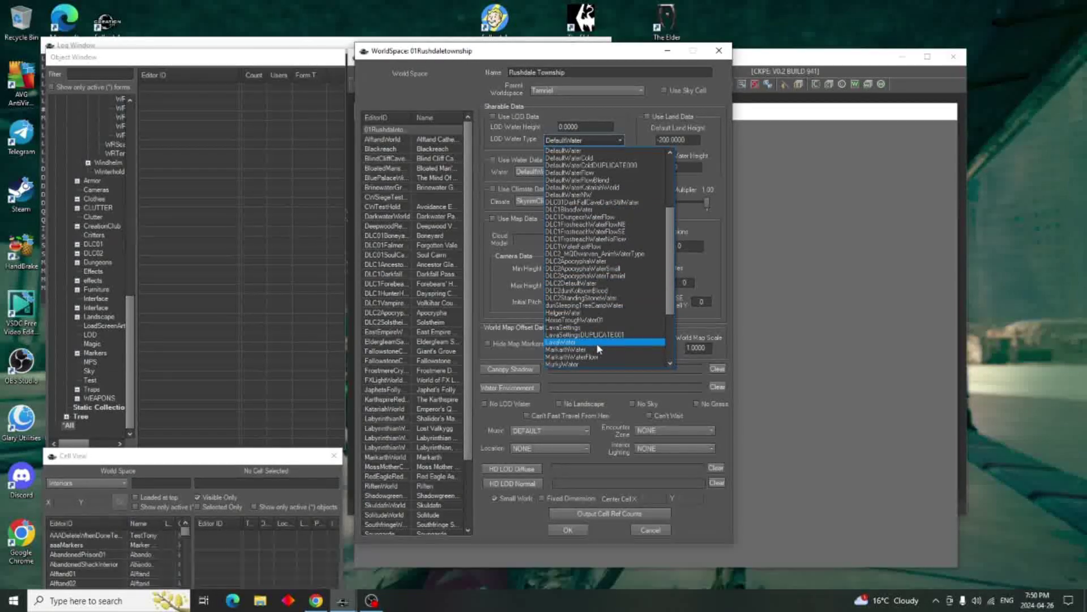
left_click(618, 143)
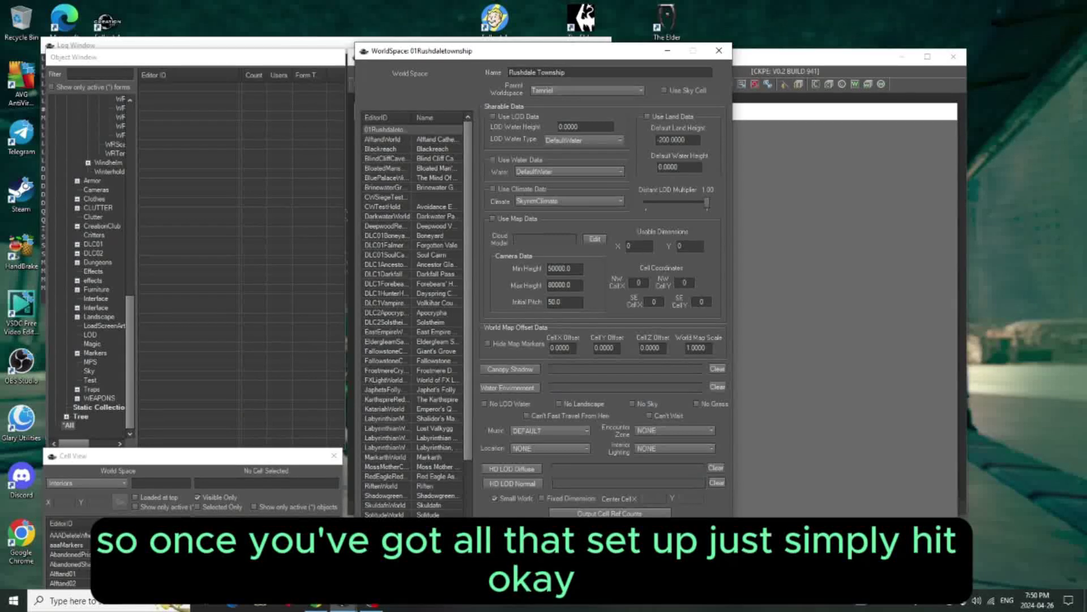
key("Return")
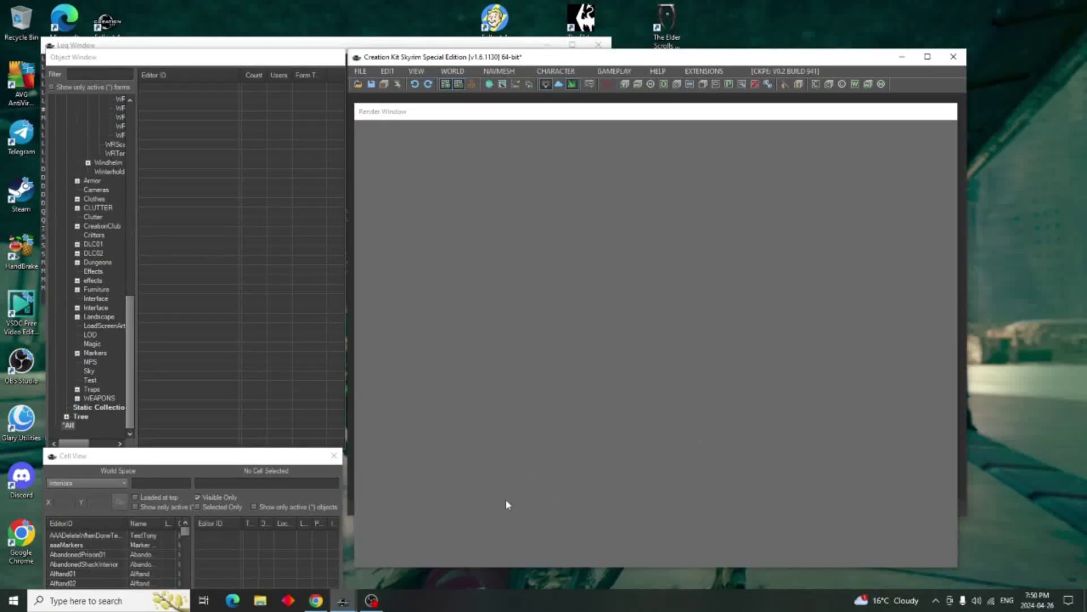
Select 01Rushdaletownship in Cell View's World Space list and load its Wilderness cell.
left_click(123, 482)
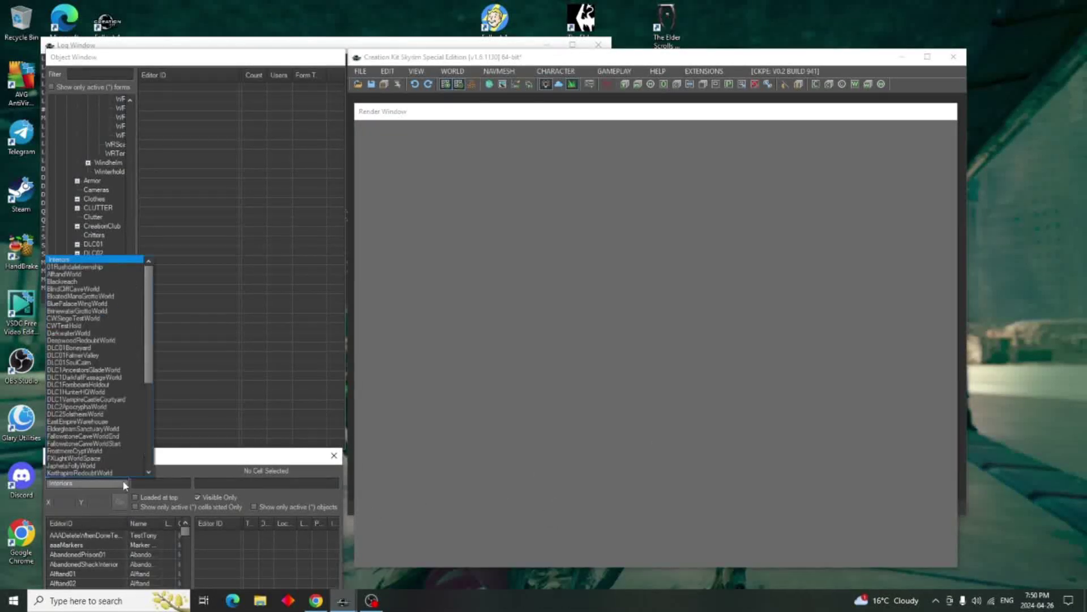
left_click(57, 267)
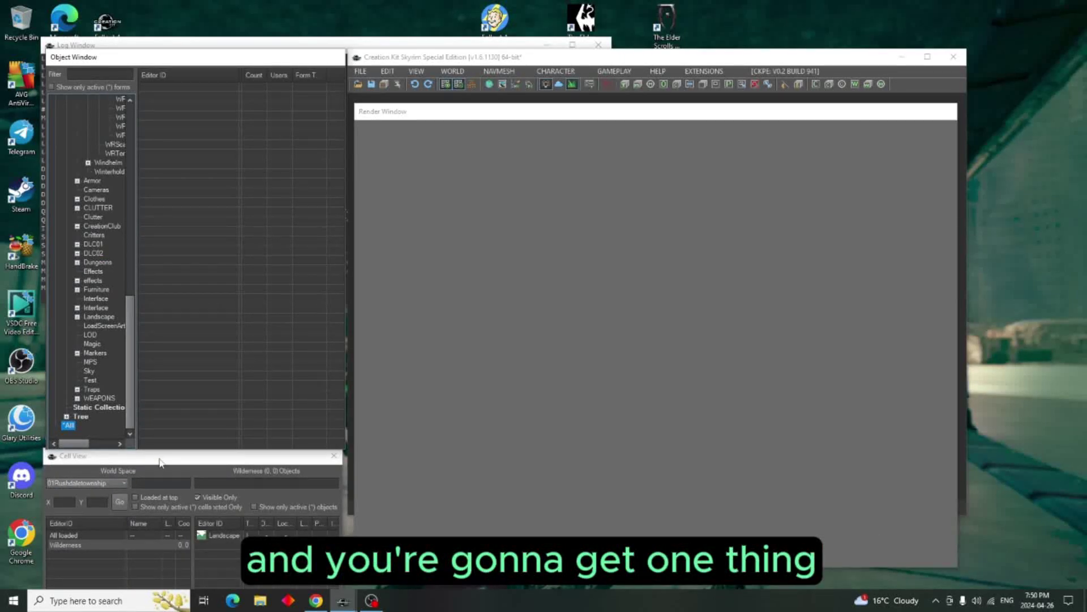
left_click_drag(159, 461, 580, 104)
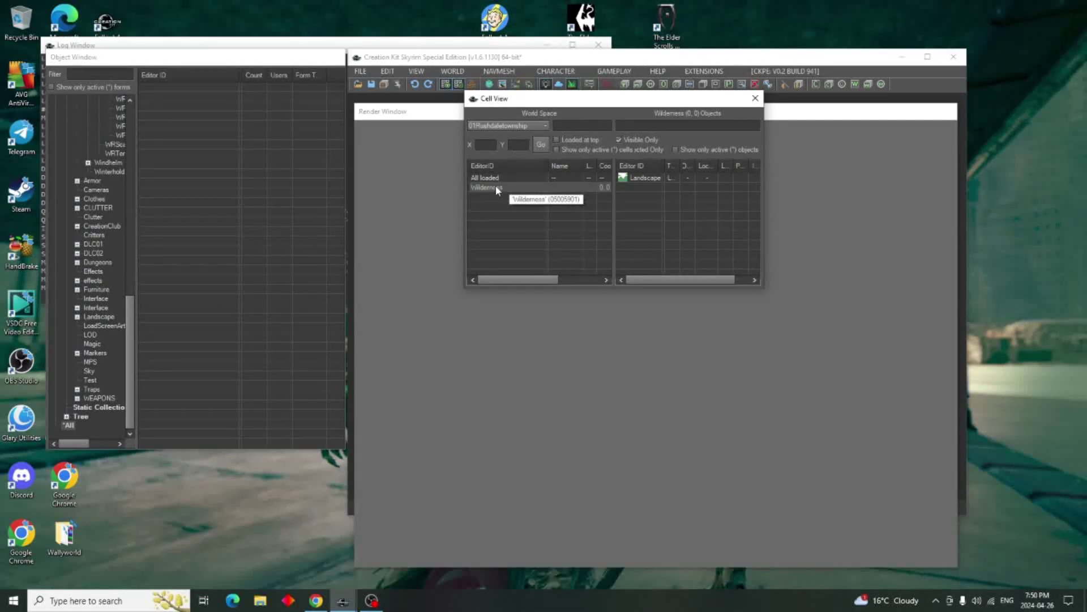
double_click(496, 187)
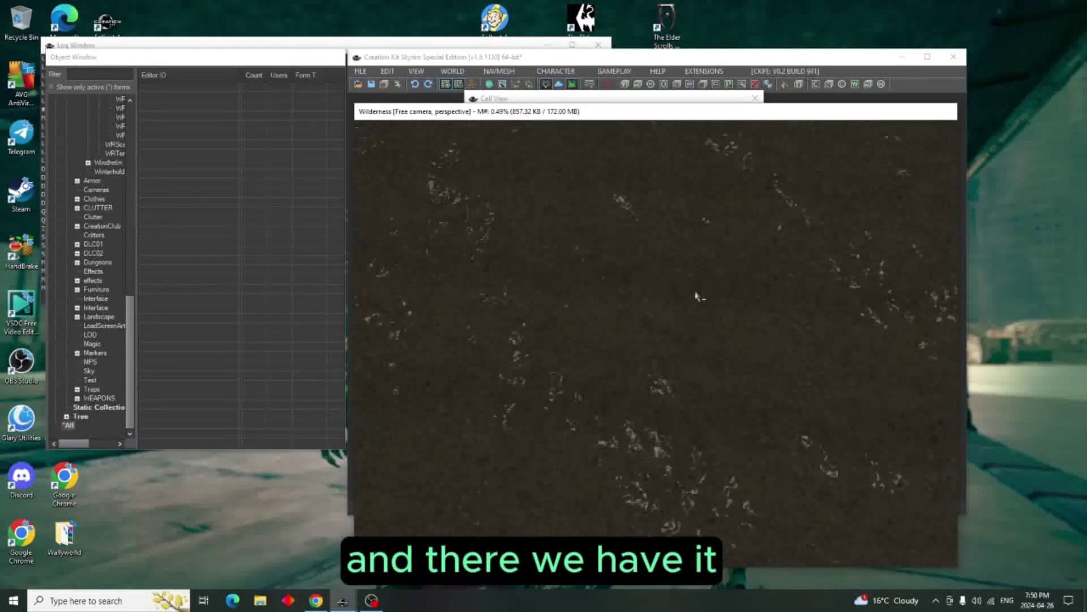
Zoom into the Wilderness terrain and tilt the camera until the horizon is visible.
middle_click_drag(706, 231, 756, 320)
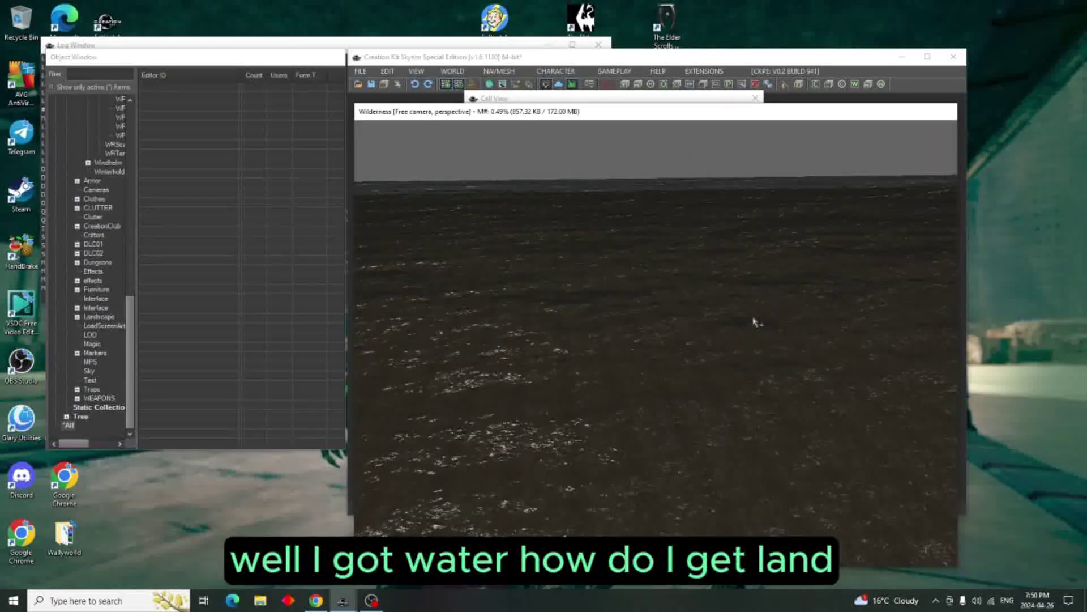
left_click_drag(639, 101, 191, 414)
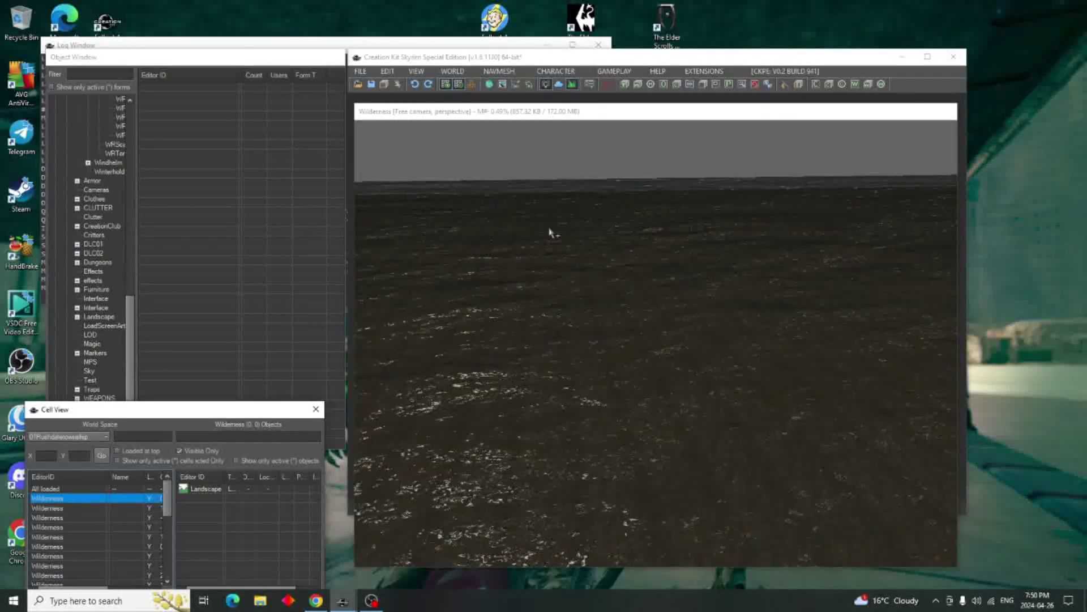
left_click(634, 426)
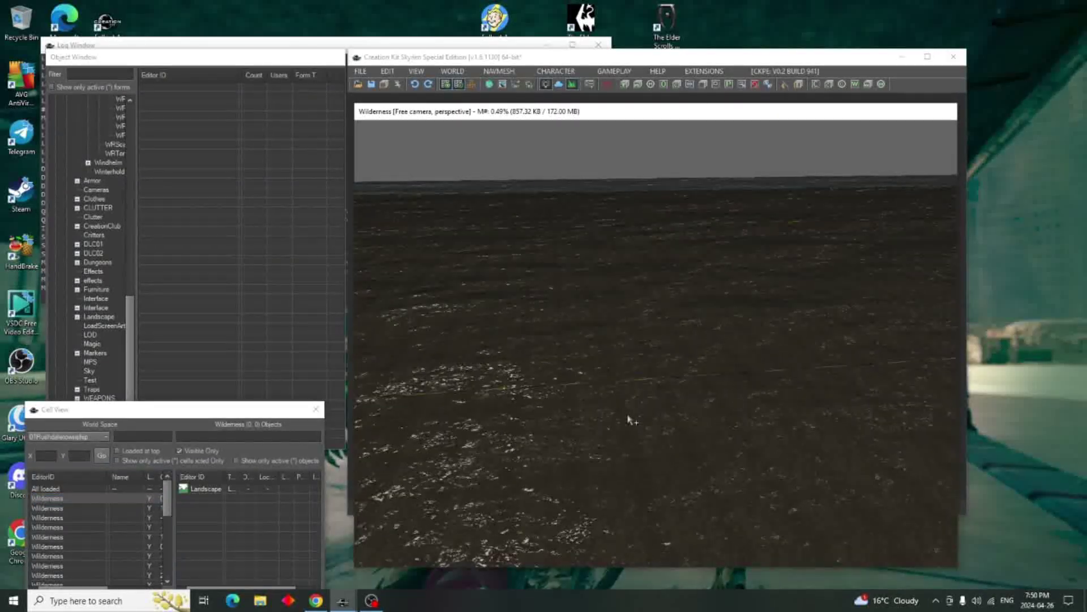
middle_click_drag(644, 418, 704, 478)
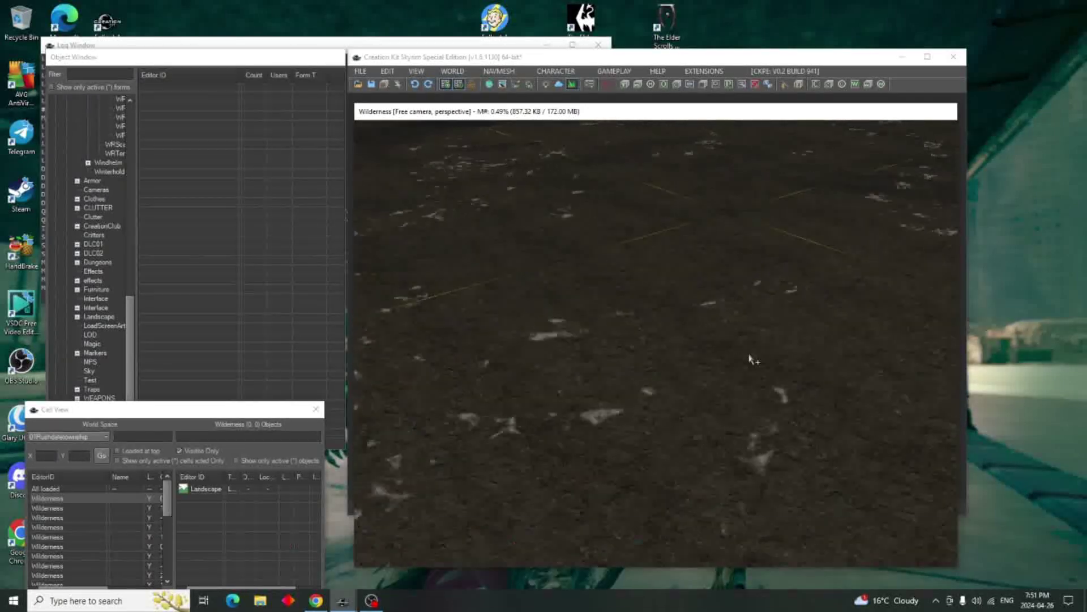
scroll(725, 326, "up", 3)
scroll(739, 351, "up", 5)
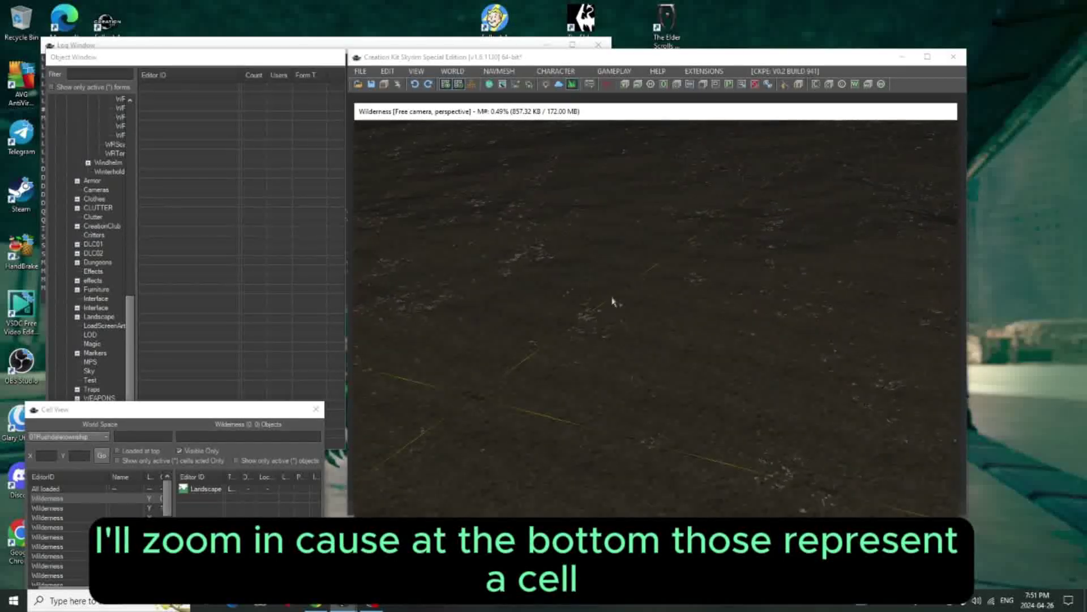
scroll(612, 301, "up", 3)
middle_click_drag(539, 295, 548, 339)
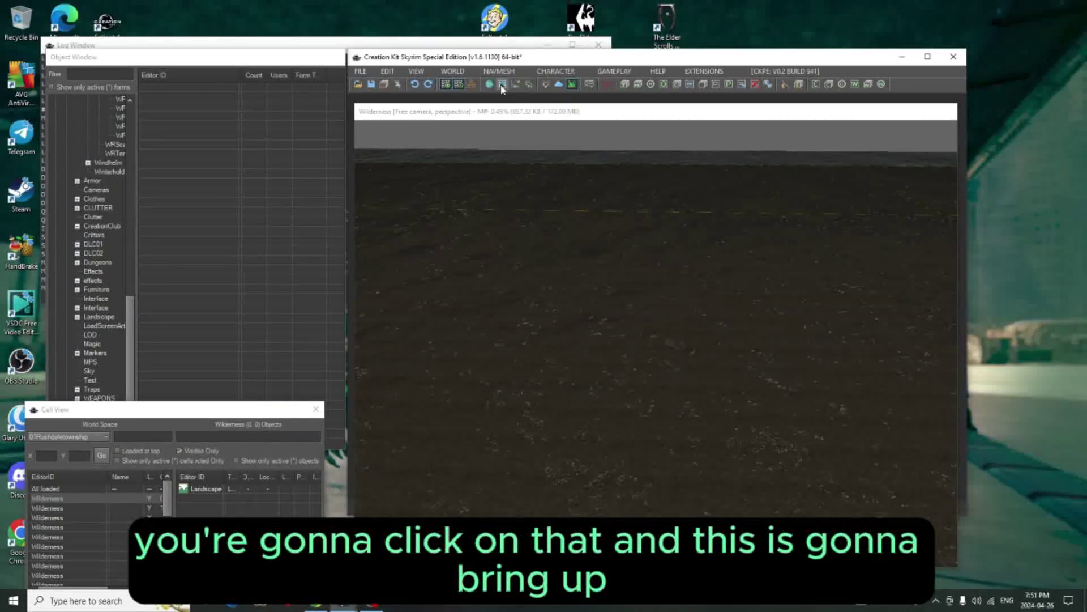
In Landscape Edit settings, try edit radius 10 on a test mound, then undo it.
left_click(502, 86)
left_click_drag(492, 94, 188, 61)
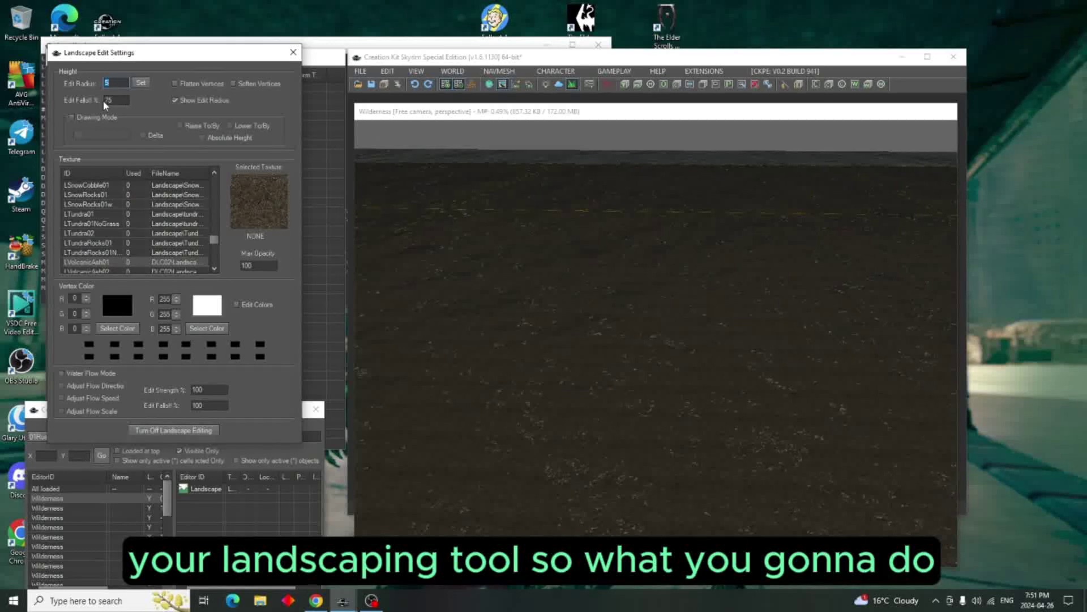
double_click(112, 83)
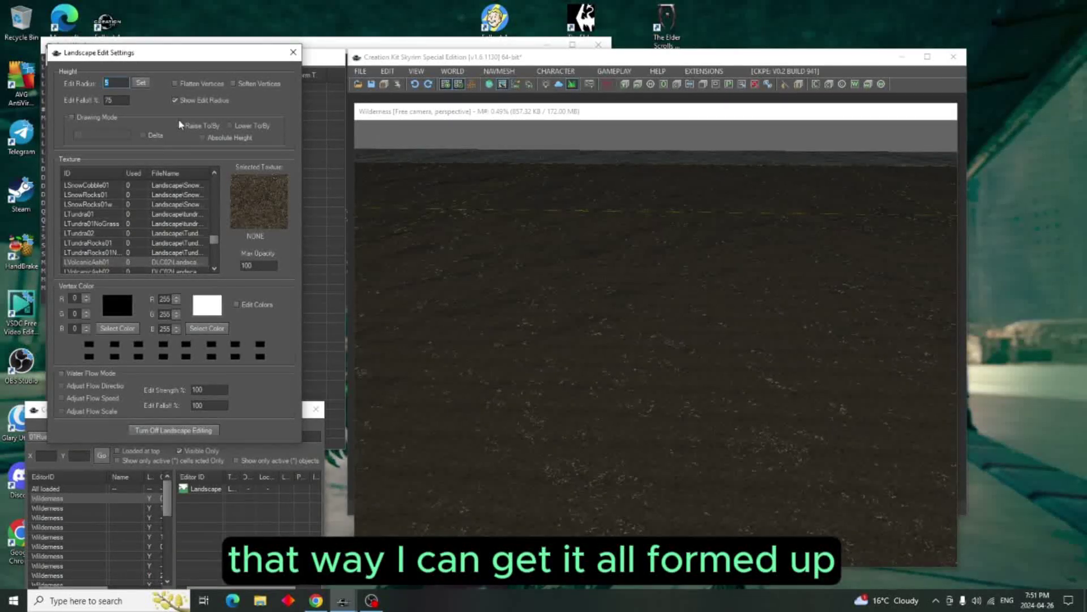
type("10")
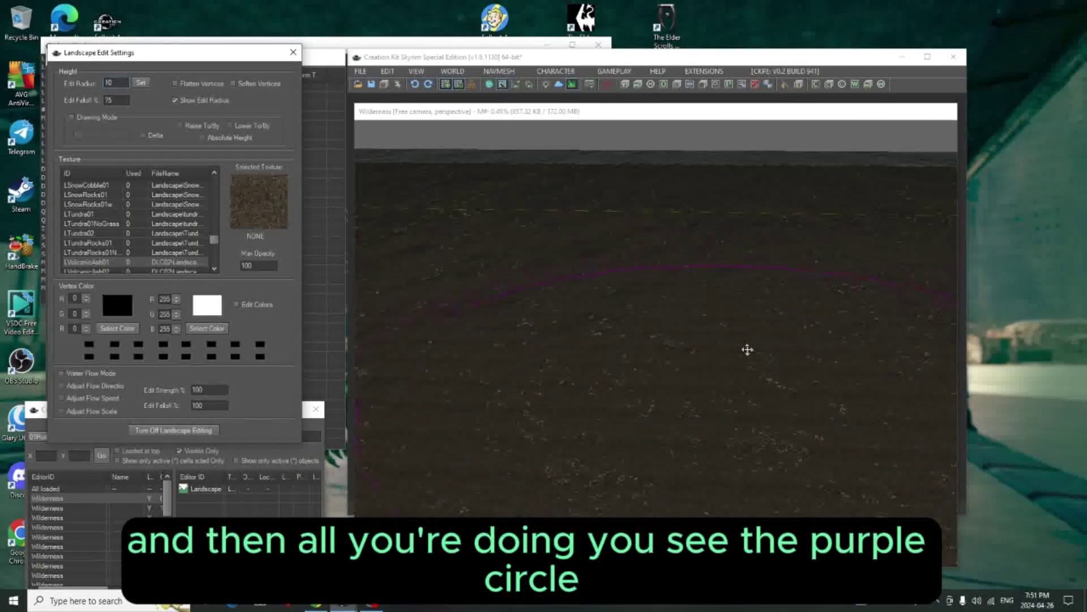
left_click(672, 331)
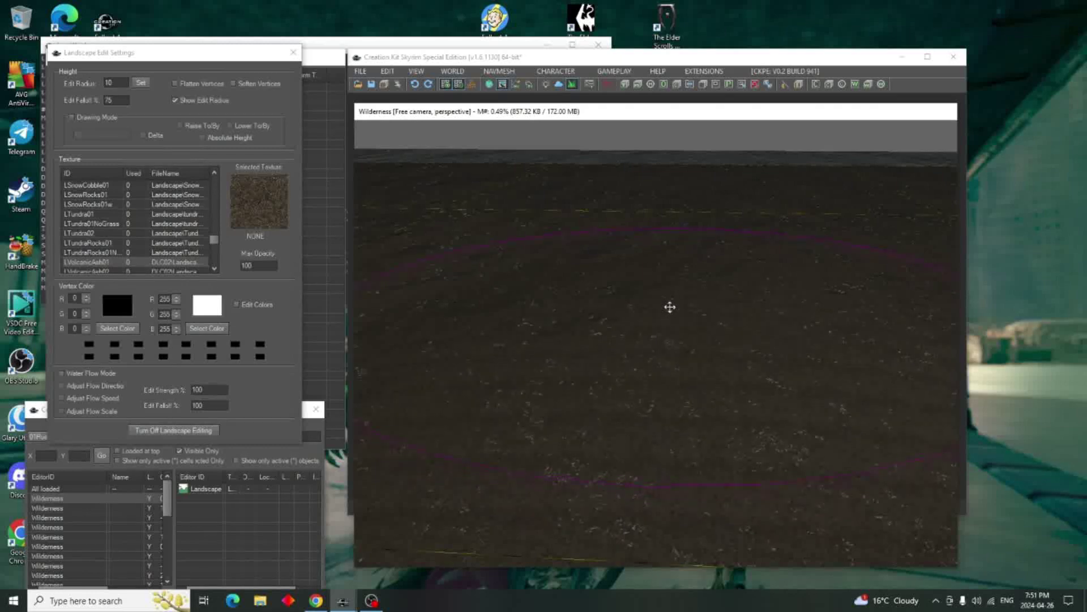
mouse_move(670, 306)
left_mouse_down()
mouse_move(669, 294)
mouse_move(687, 355)
mouse_move(685, 339)
mouse_move(767, 407)
mouse_move(737, 350)
left_mouse_up()
key("ctrl+z")
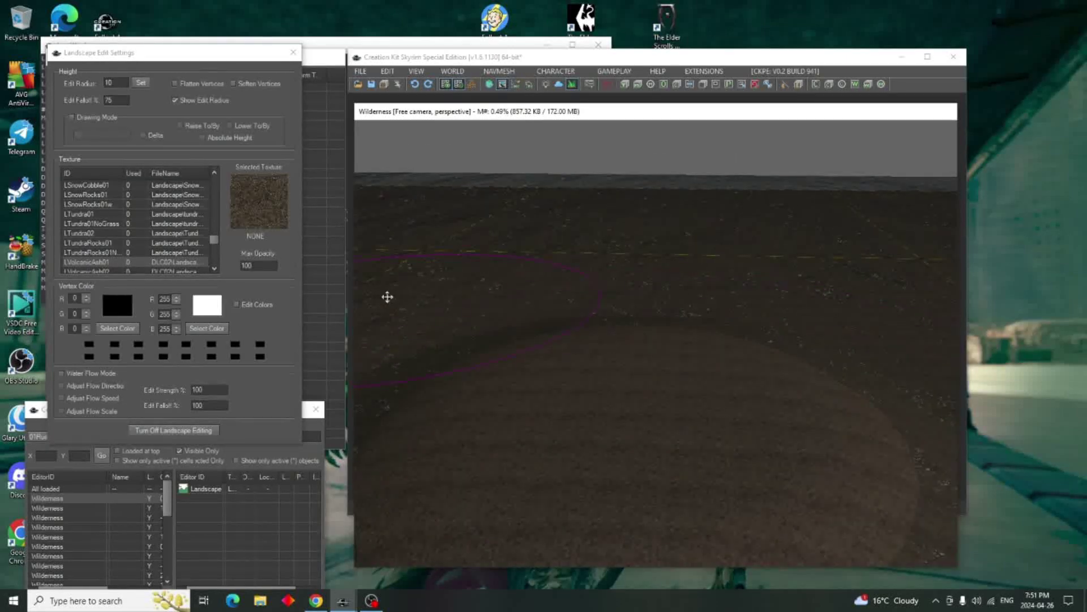
Set edit radius to 5, enable Flatten Vertices, and flatten a first terrain patch.
left_click(124, 81)
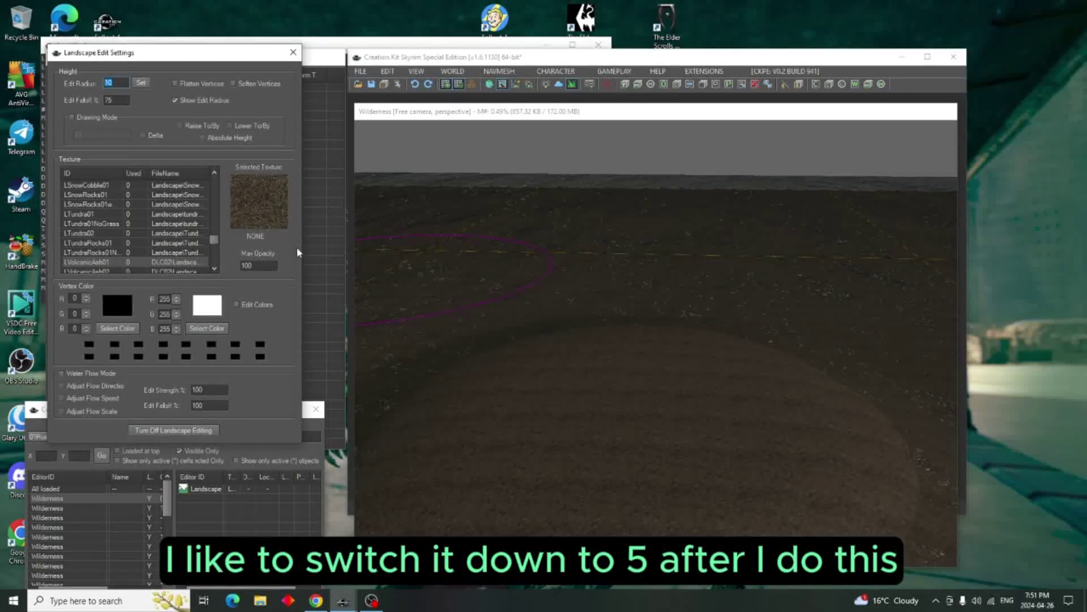
type("5")
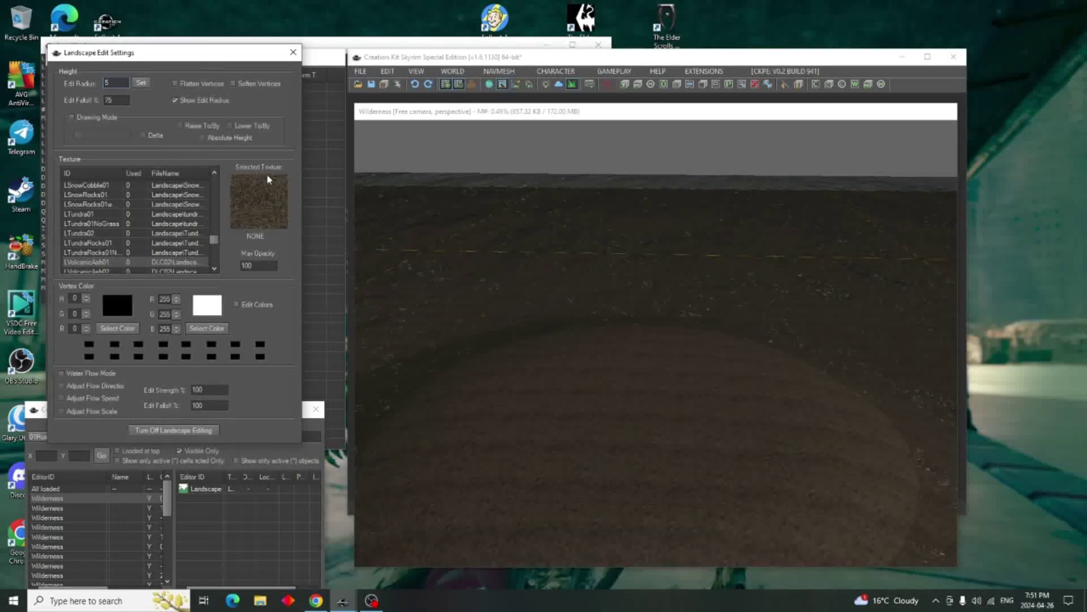
left_click(175, 84)
left_click(175, 83)
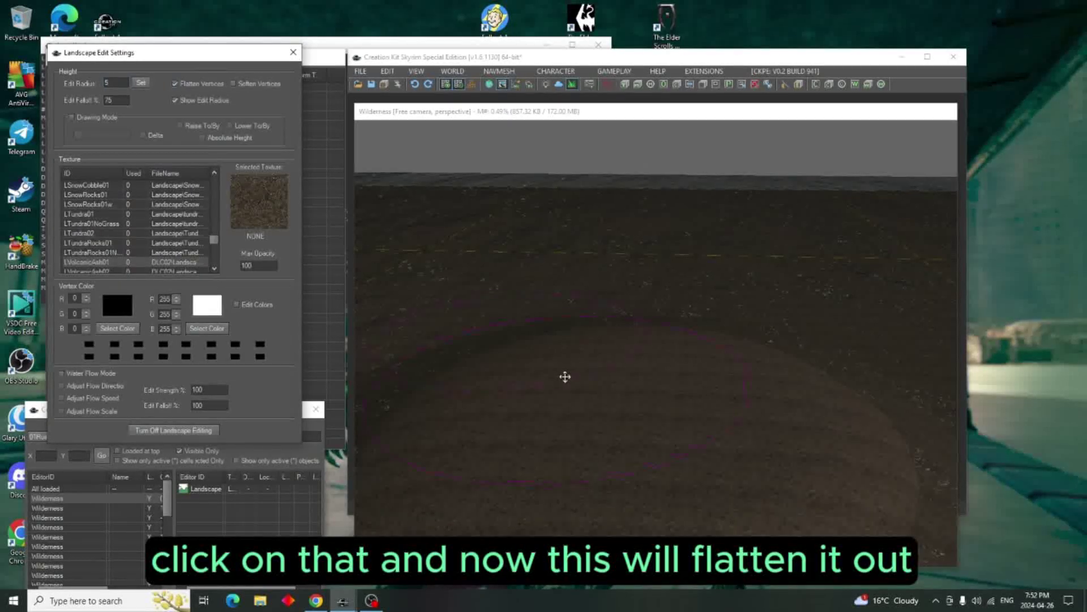
left_click(568, 359)
mouse_move(570, 334)
left_mouse_down()
mouse_move(599, 270)
mouse_move(623, 261)
mouse_move(740, 266)
mouse_move(810, 254)
mouse_move(847, 286)
mouse_move(859, 364)
mouse_move(846, 427)
left_mouse_up()
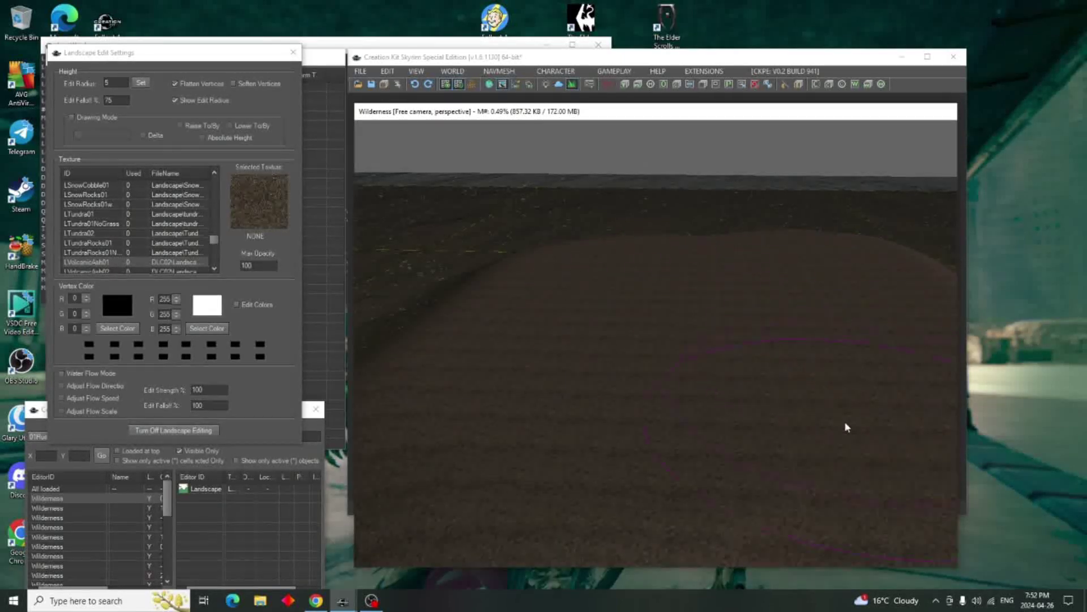
Spread the flat area into a raised plateau, smooth the ridge, and disable Flatten Vertices.
mouse_move(775, 347)
middle_mouse_down()
mouse_move(568, 384)
mouse_move(464, 420)
middle_mouse_up()
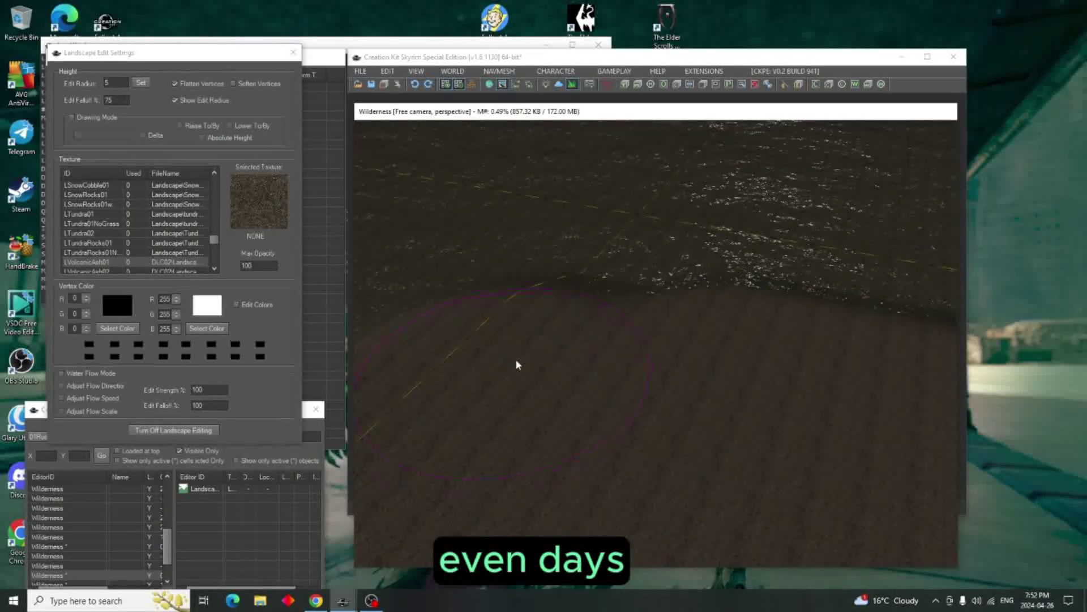
mouse_move(517, 364)
left_mouse_down()
mouse_move(648, 232)
mouse_move(770, 259)
mouse_move(843, 242)
left_mouse_up()
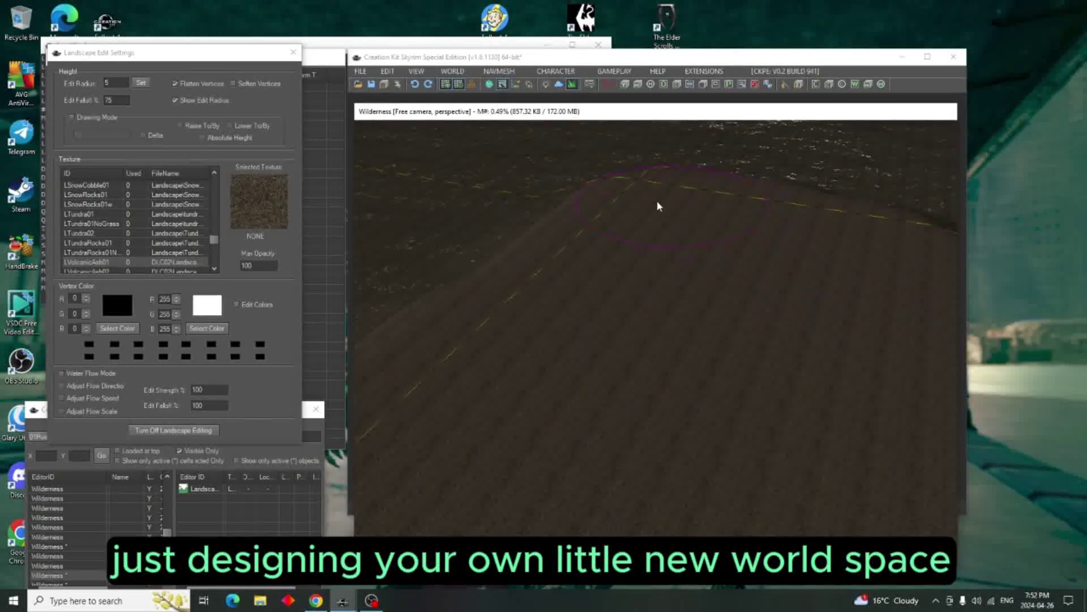
mouse_move(609, 251)
middle_mouse_down()
mouse_move(723, 249)
mouse_move(532, 318)
mouse_move(530, 251)
middle_mouse_up()
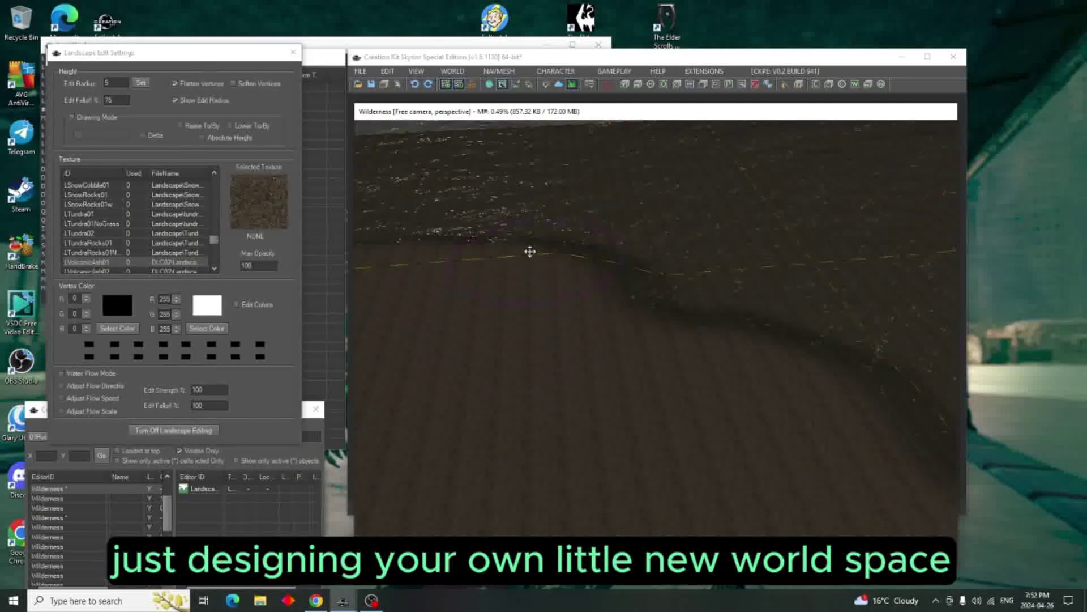
middle_click_drag(616, 270, 744, 259)
mouse_move(530, 314)
left_mouse_down()
mouse_move(602, 284)
mouse_move(800, 282)
mouse_move(865, 422)
left_mouse_up()
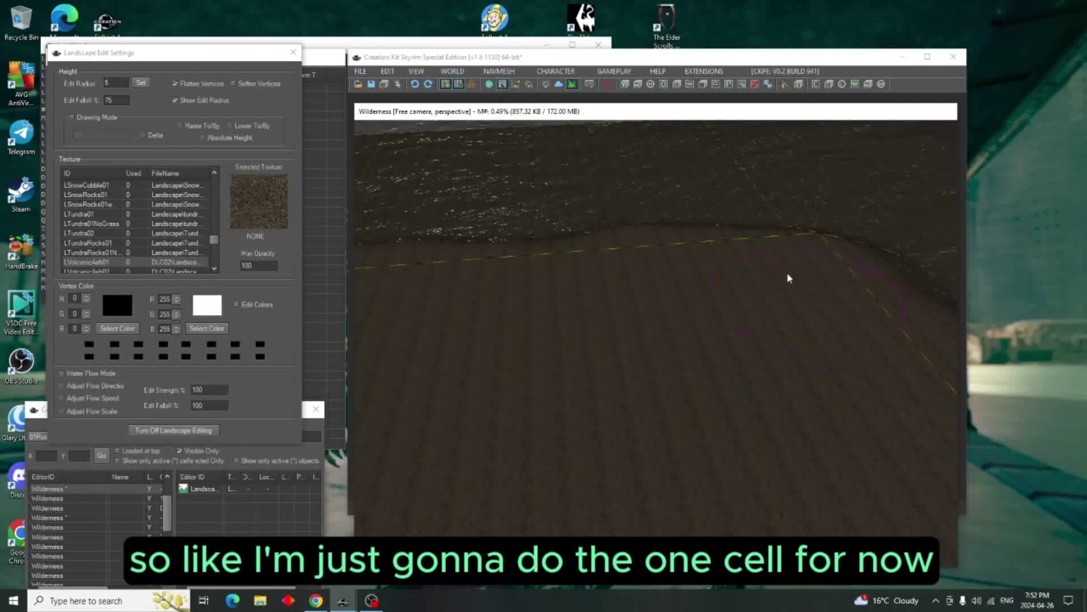
mouse_move(517, 306)
middle_mouse_down()
mouse_move(756, 297)
mouse_move(665, 342)
mouse_move(565, 328)
middle_mouse_up()
middle_click_drag(855, 354, 824, 521)
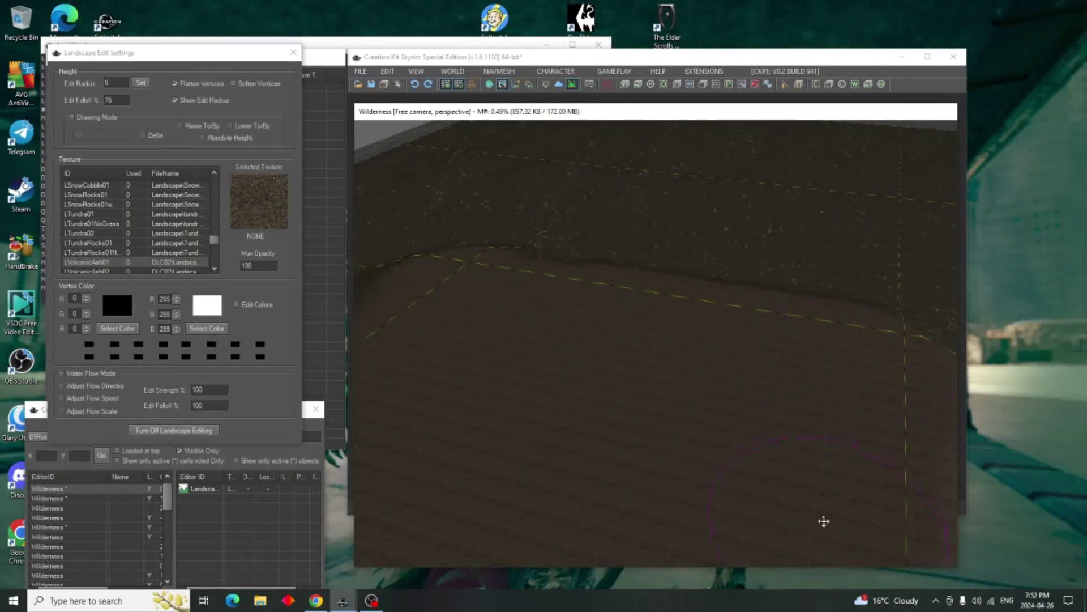
middle_click_drag(513, 424, 676, 350)
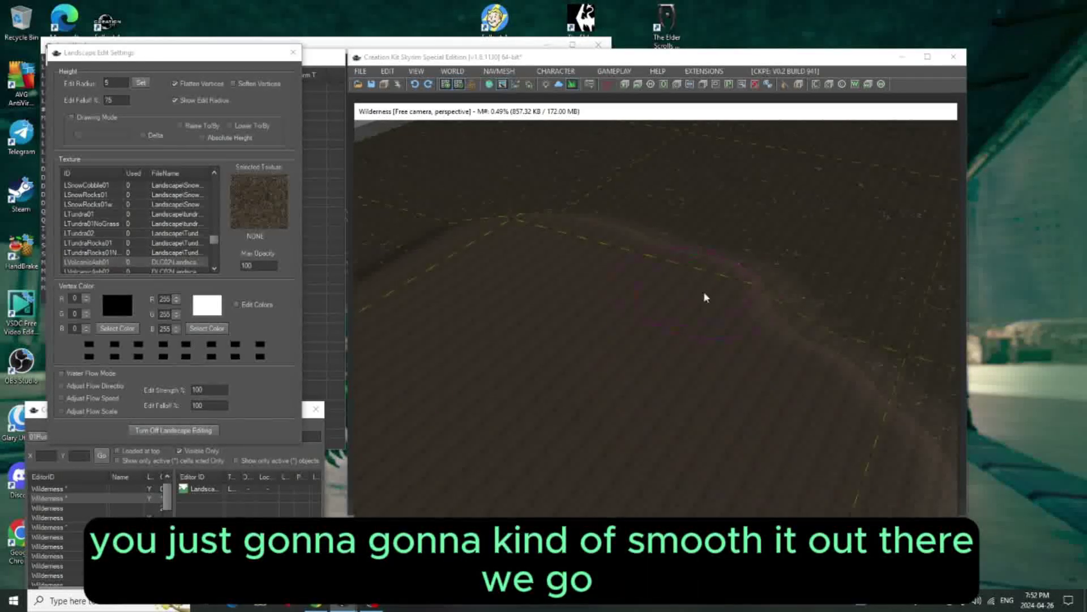
left_click_drag(705, 298, 862, 337)
middle_click_drag(808, 355, 520, 334)
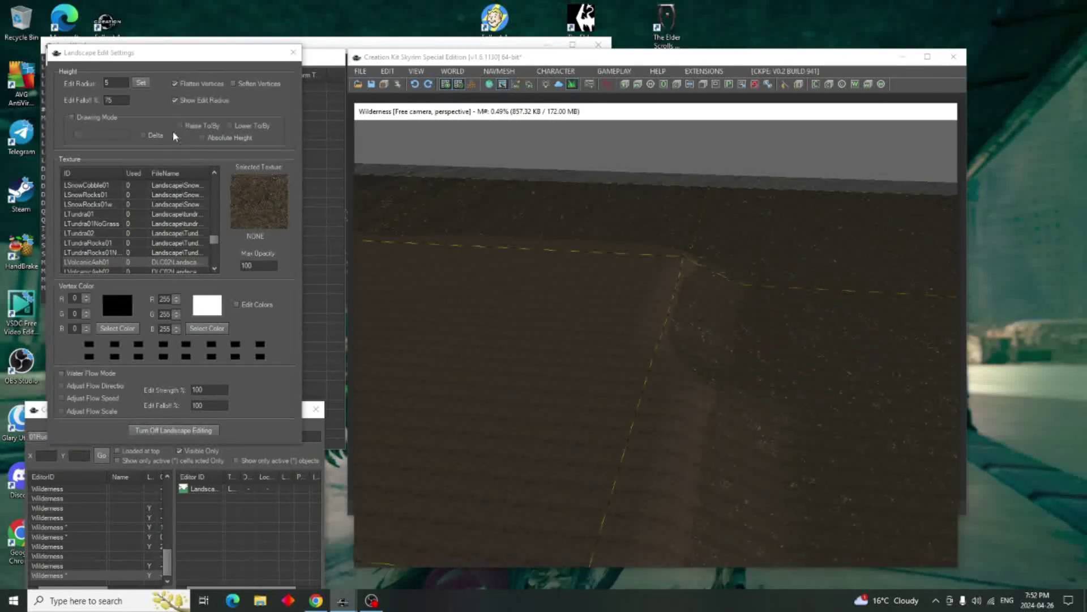
left_click(175, 84)
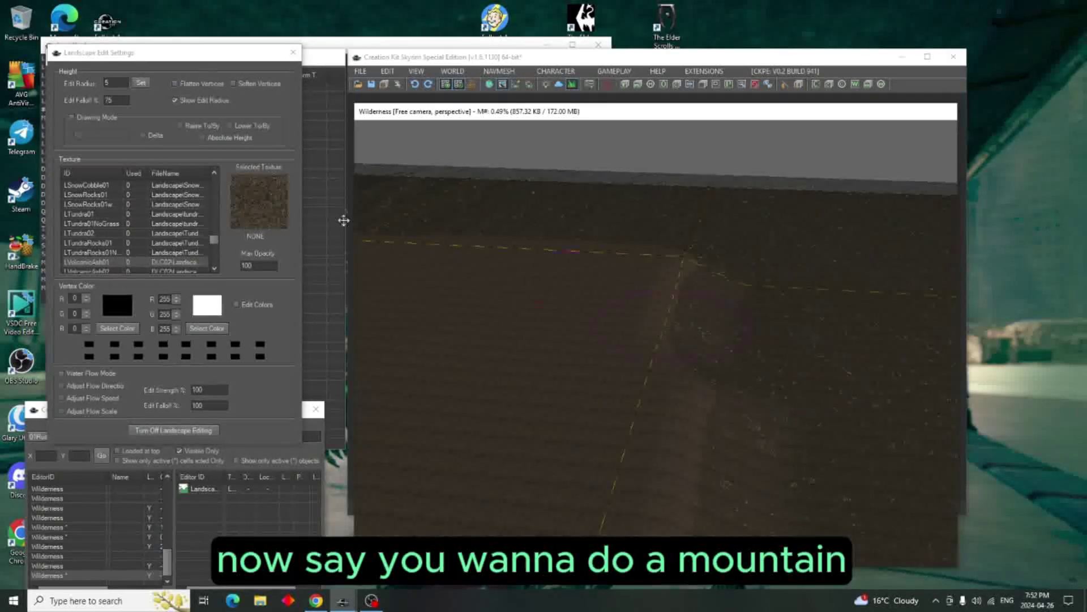
Raise a tall hill with a smaller hump beside it using edit radius 10.
left_click(114, 83)
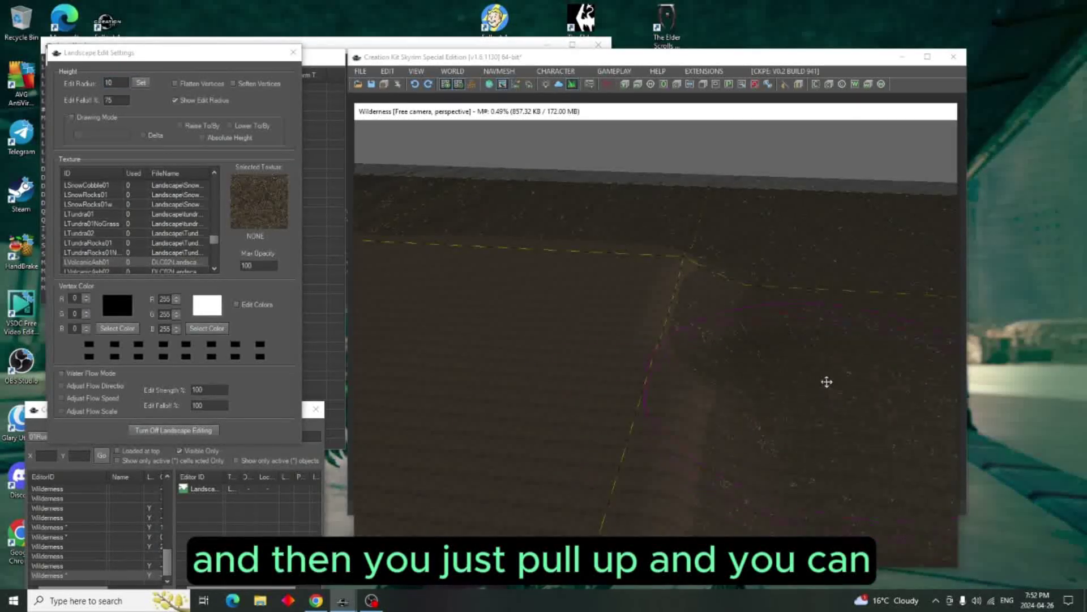
mouse_move(827, 381)
left_mouse_down()
mouse_move(821, 164)
mouse_move(830, 209)
mouse_move(807, 280)
mouse_move(783, 250)
left_mouse_up()
middle_click_drag(644, 298, 986, 352)
mouse_move(615, 293)
left_mouse_down()
mouse_move(536, 208)
mouse_move(556, 233)
mouse_move(806, 265)
left_mouse_up()
scroll(626, 301, "down", 5)
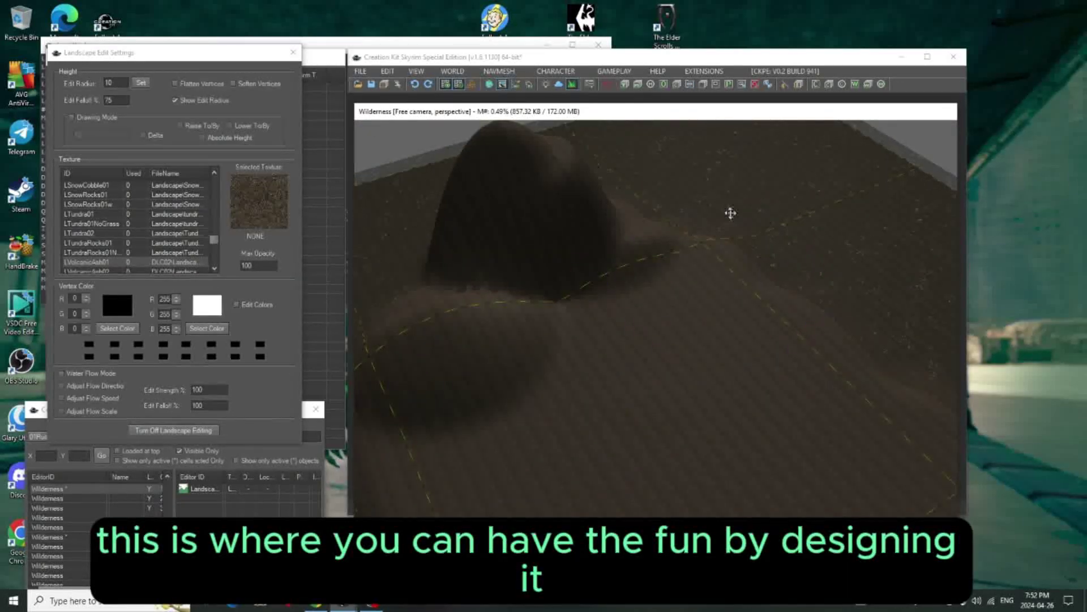
middle_click_drag(731, 213, 748, 288)
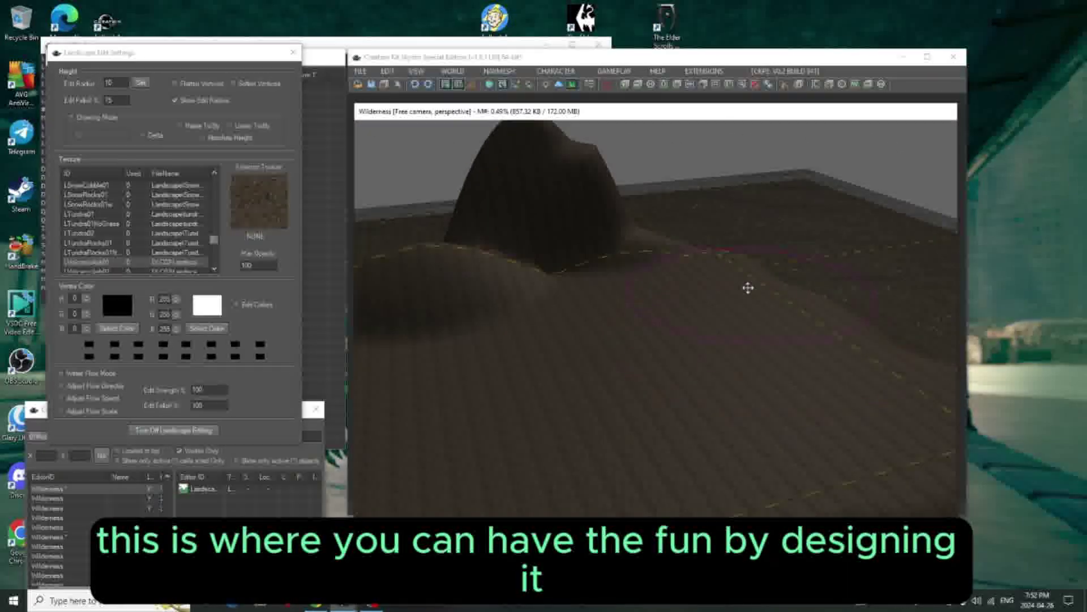
mouse_move(780, 355)
middle_mouse_down()
mouse_move(855, 364)
mouse_move(677, 258)
mouse_move(667, 285)
middle_mouse_up()
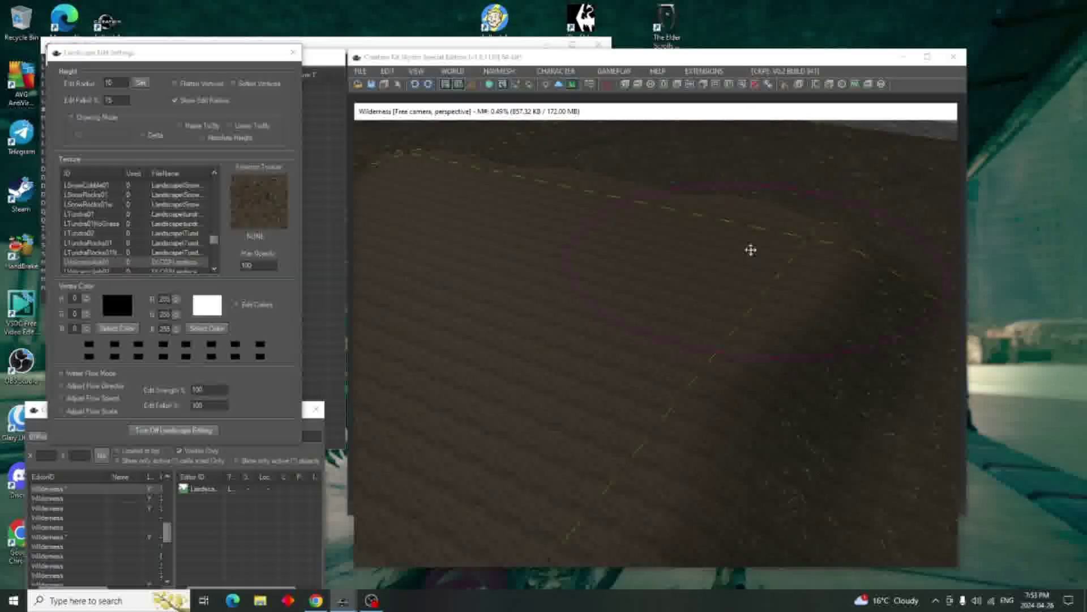
middle_click_drag(750, 250, 677, 335)
mouse_move(691, 298)
middle_mouse_down()
mouse_move(617, 352)
mouse_move(757, 338)
mouse_move(488, 303)
mouse_move(502, 316)
middle_mouse_up()
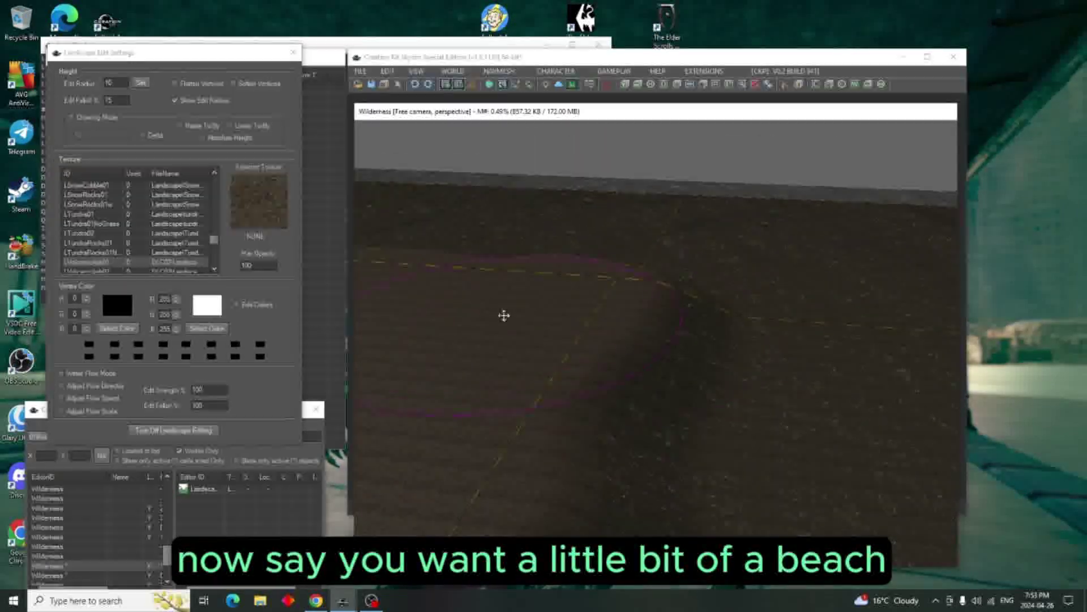
Change the landscape edit radius, trying 1 and 5 before settling on 1.
double_click(121, 83)
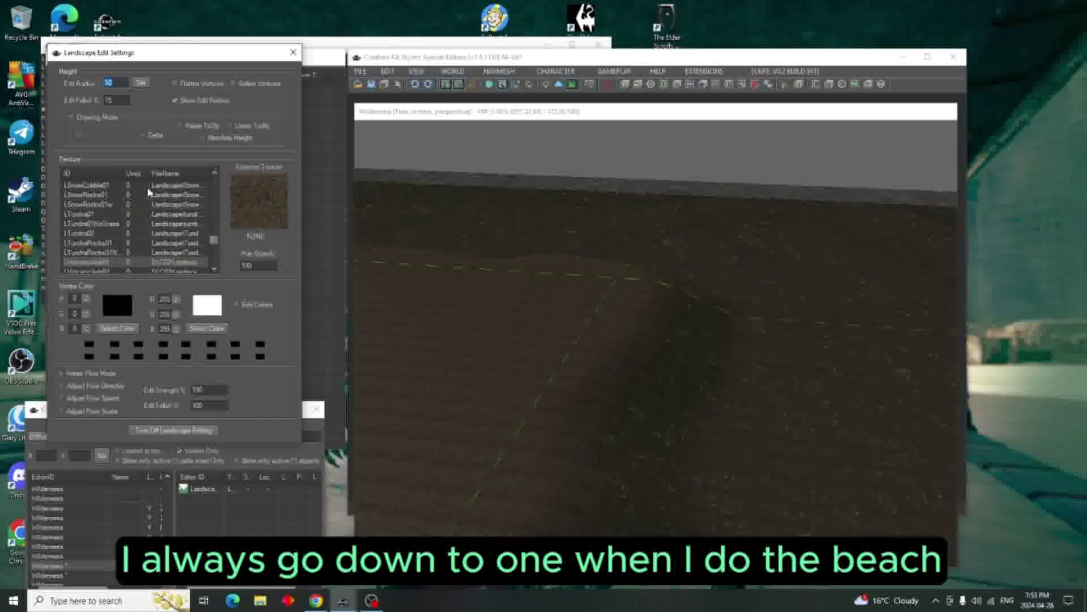
type("1")
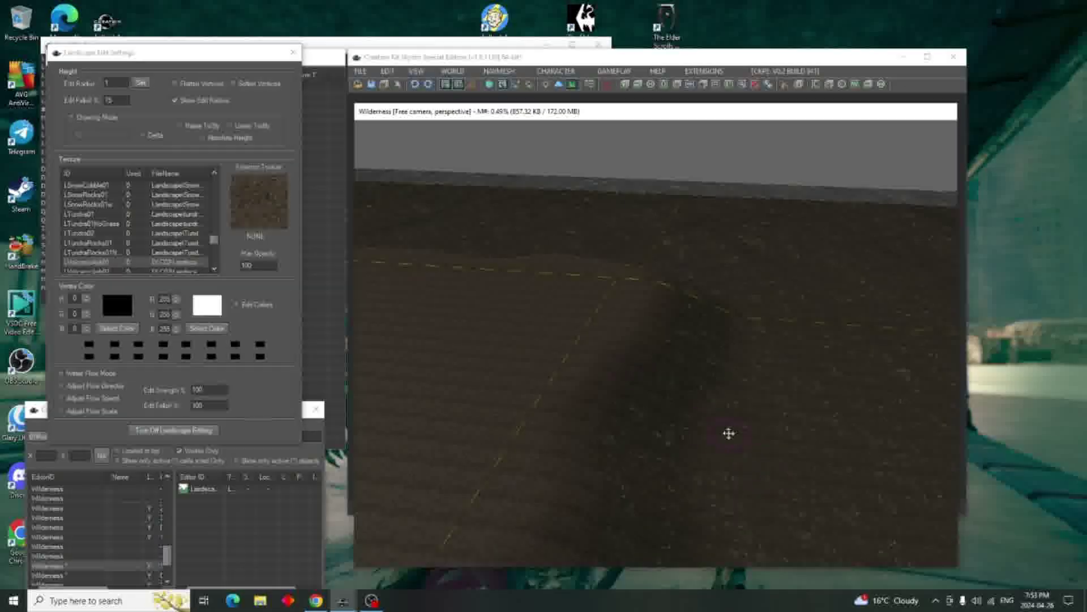
left_click(113, 83)
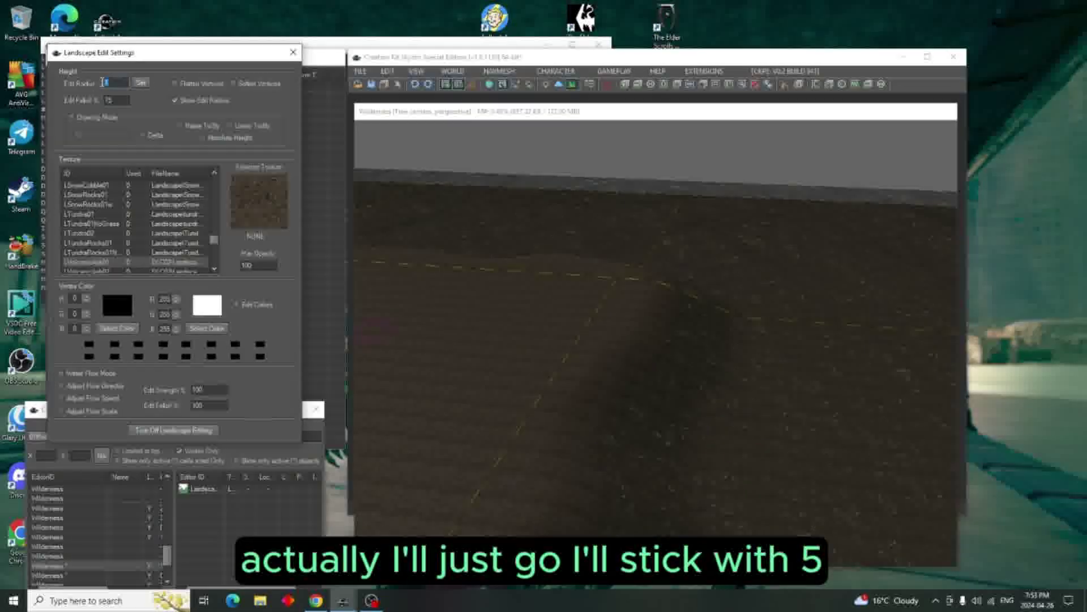
type("5")
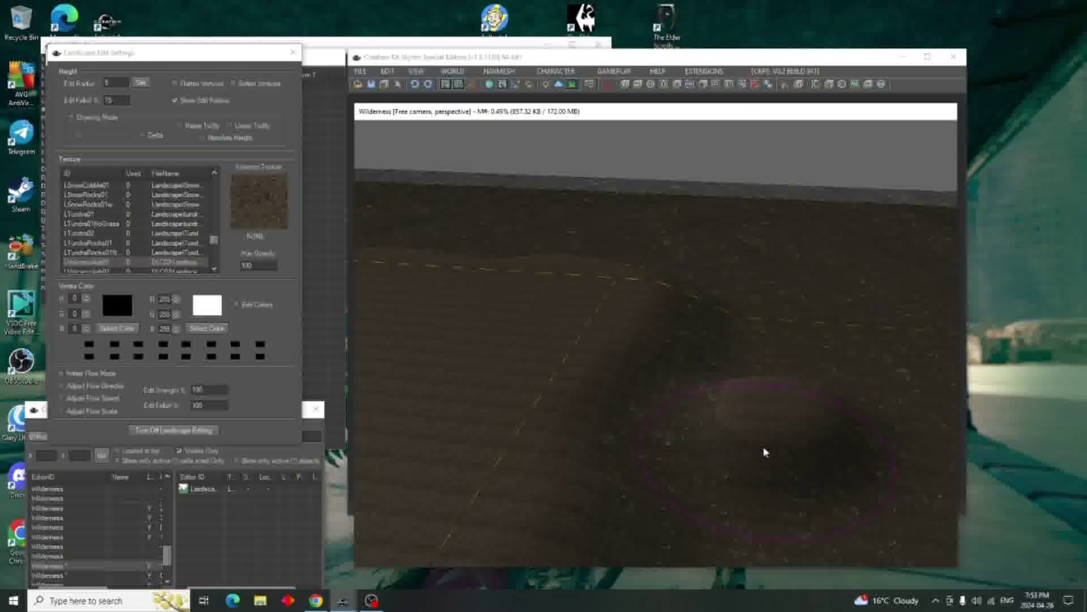
left_click(92, 85)
type("1")
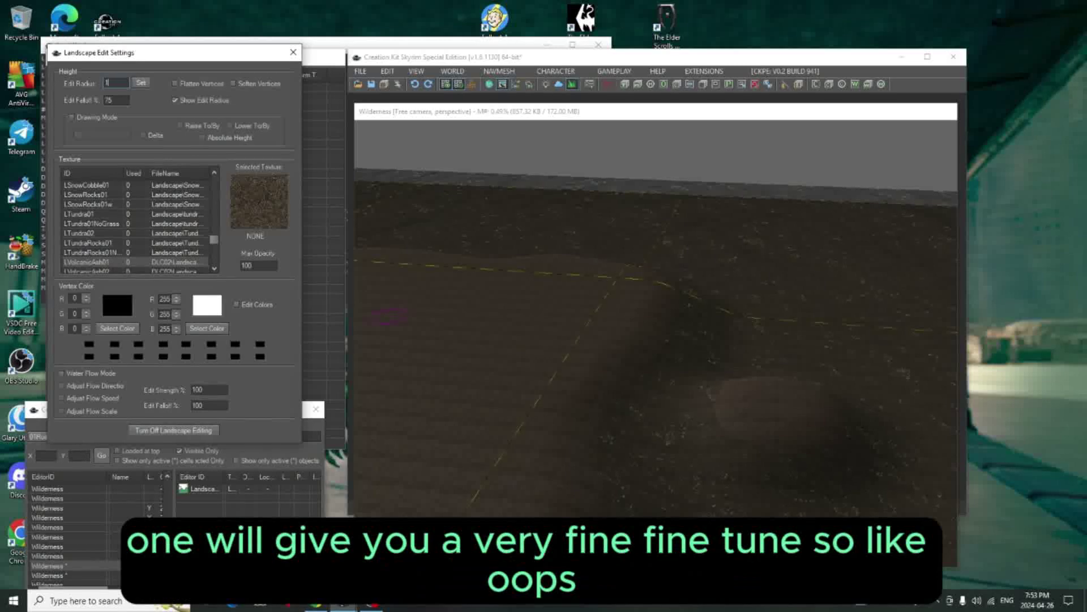
left_click(724, 431)
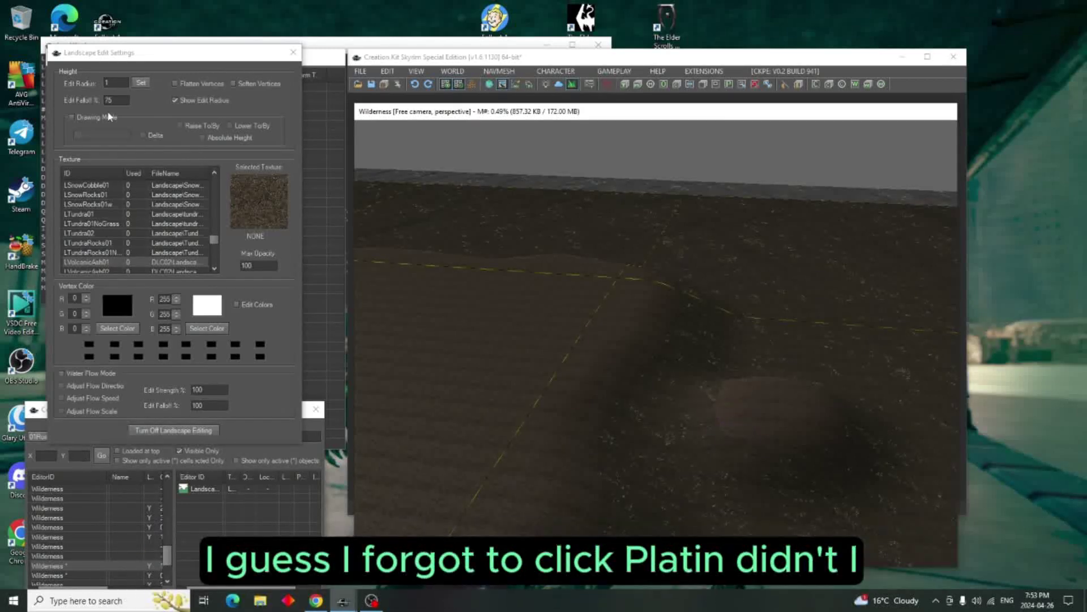
Enable Flatten Vertices and flatten the ridge near the cell border into a beach.
left_click(175, 83)
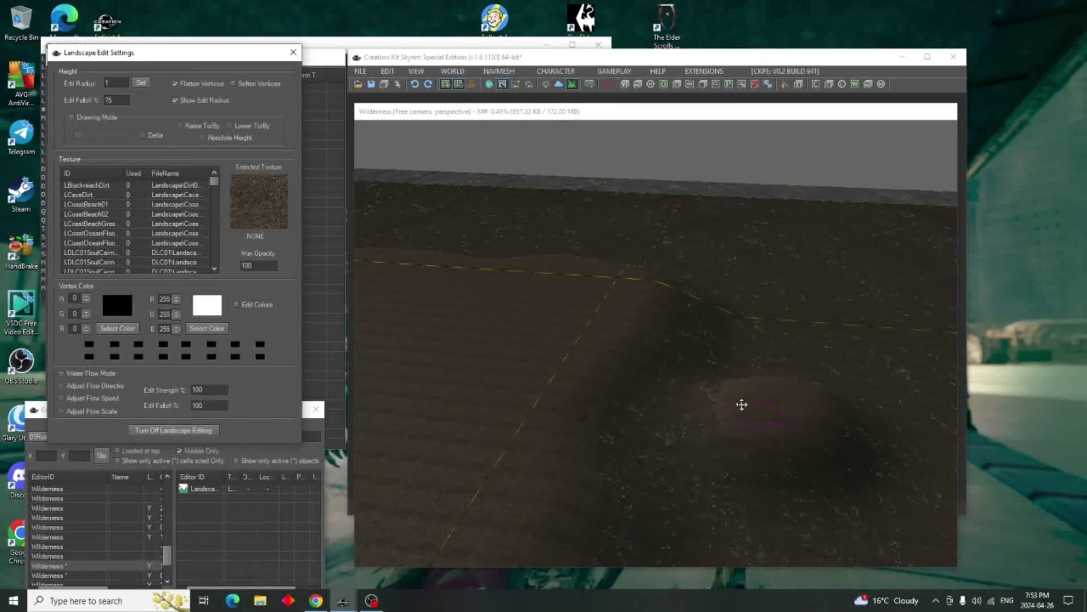
left_click(810, 447)
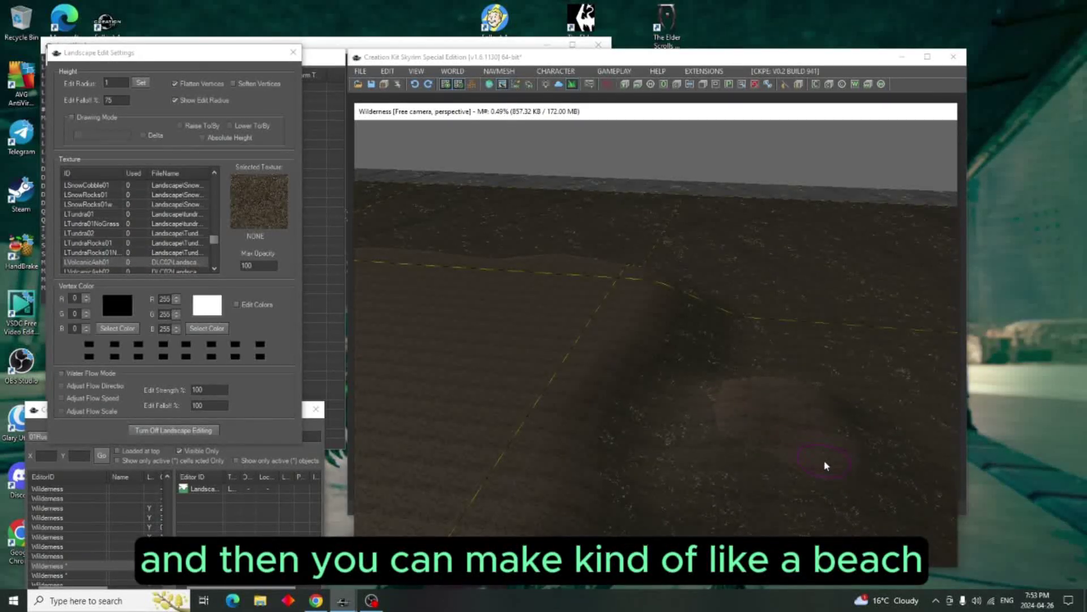
mouse_move(846, 403)
left_mouse_down()
mouse_move(843, 356)
mouse_move(780, 340)
mouse_move(754, 503)
left_mouse_up()
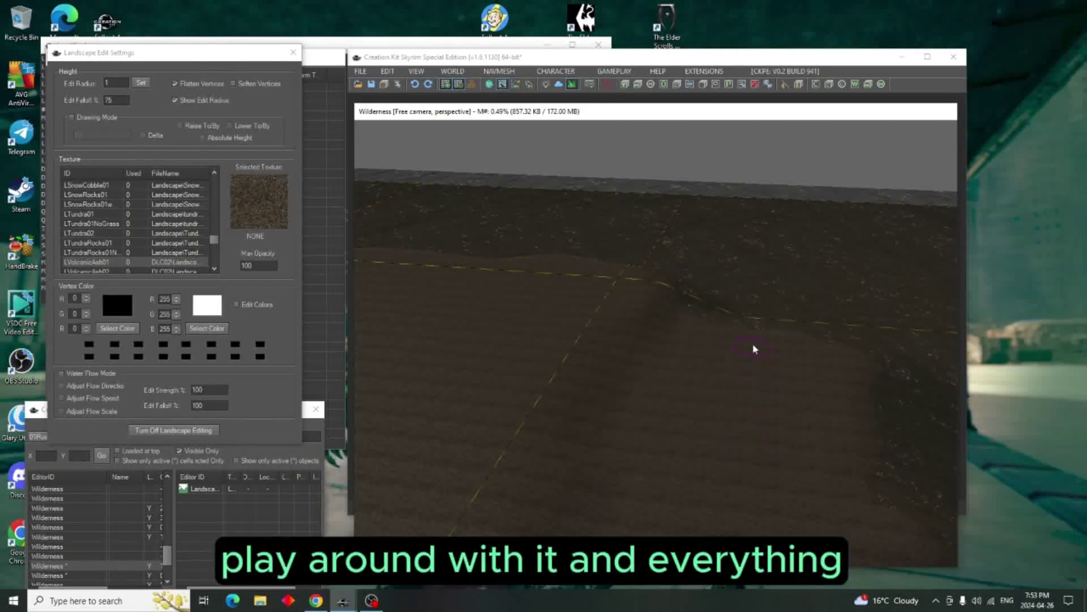
middle_click_drag(798, 398, 738, 388)
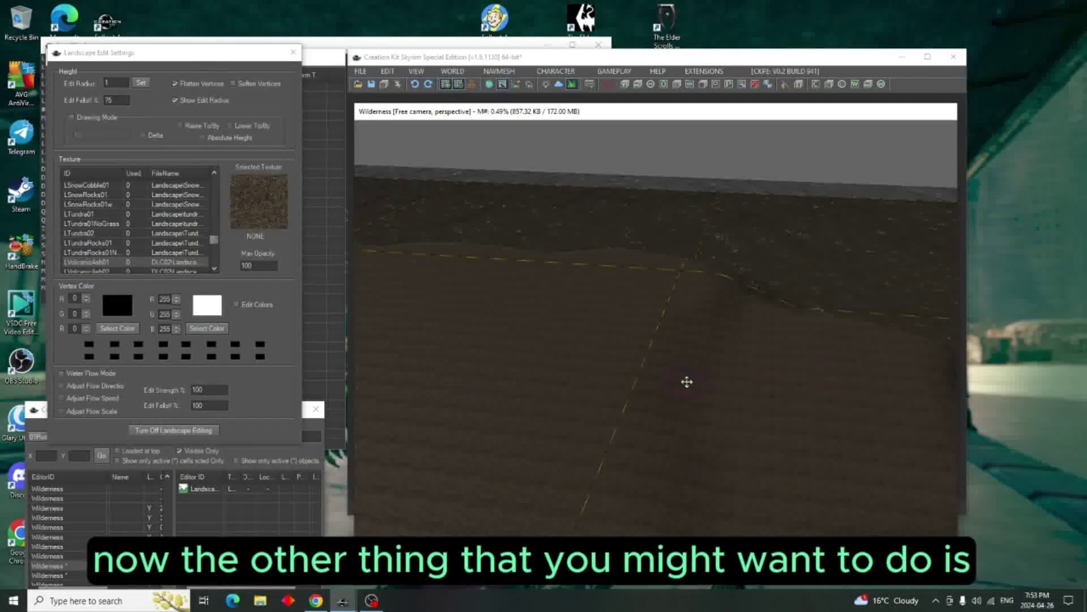
Close Landscape Edit Settings and move the view toward cell 0,-2.
left_click(293, 52)
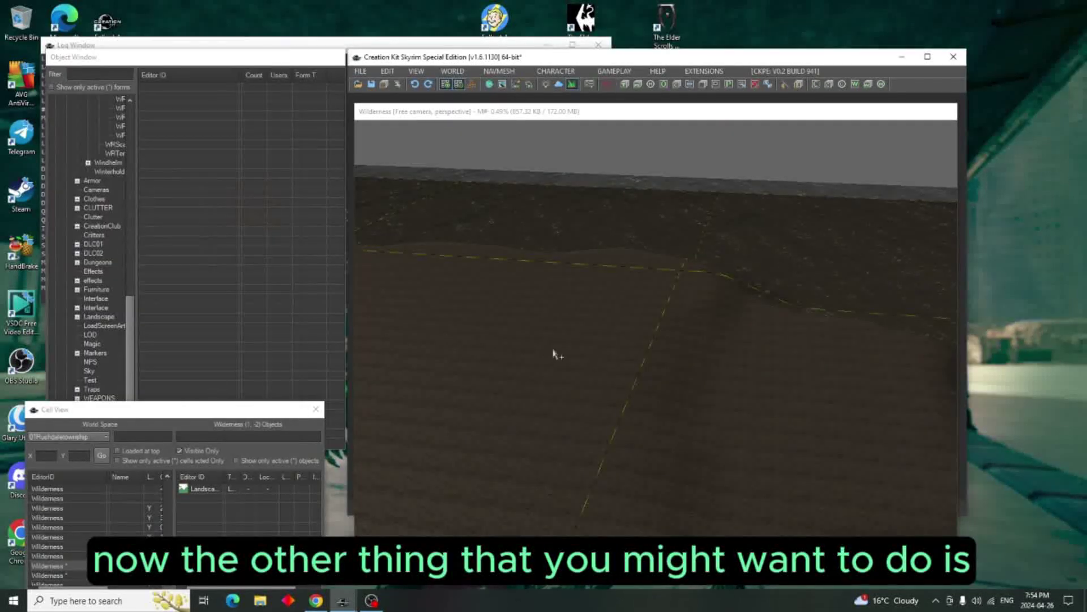
middle_click_drag(681, 341, 485, 445)
scroll(485, 445, "down", 3)
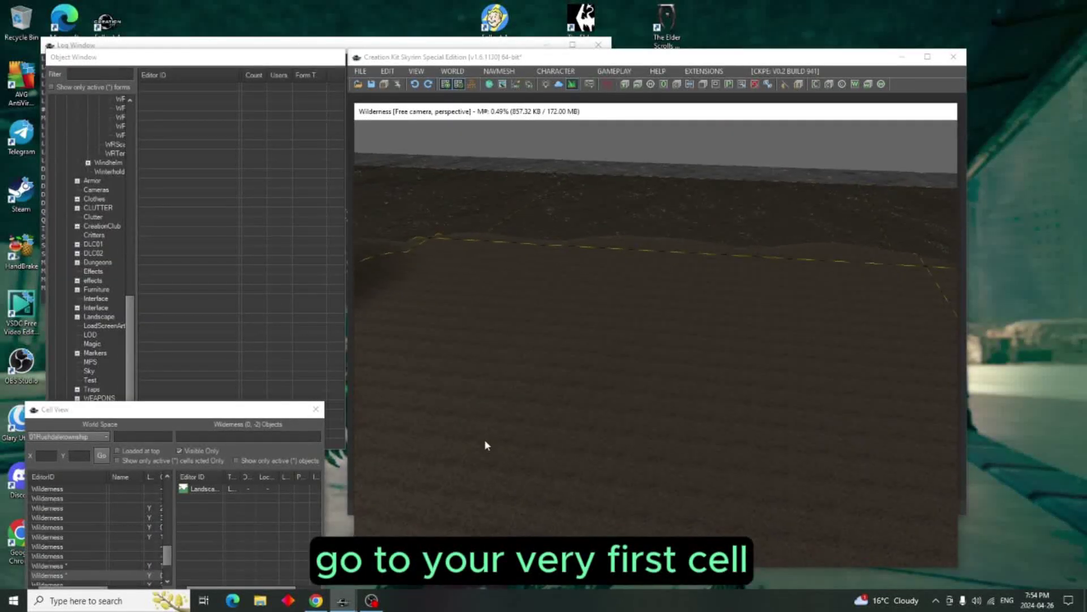
scroll(63, 533, "down", 2)
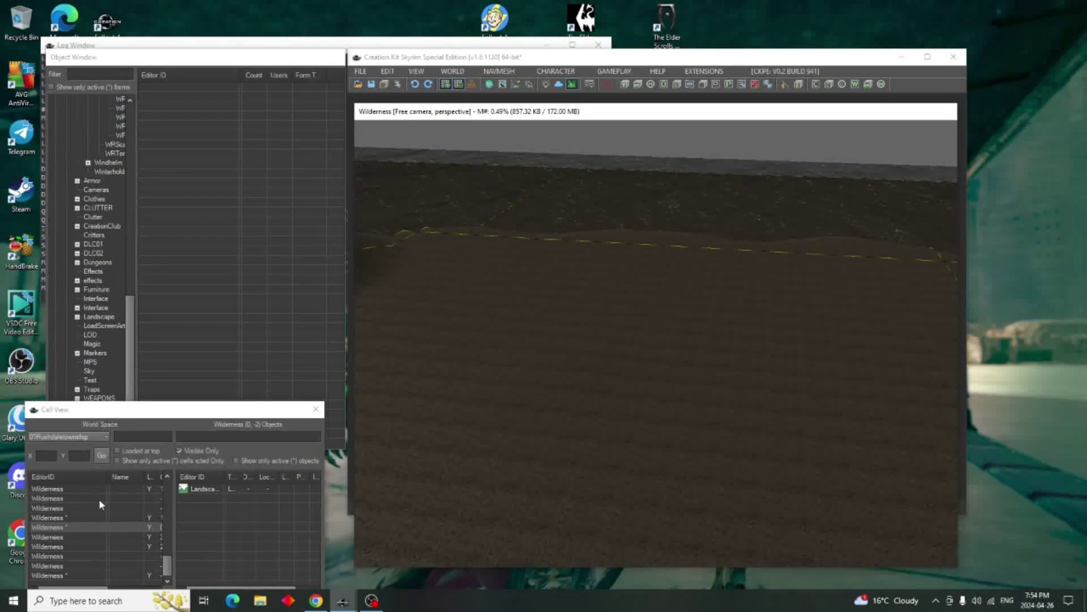
Rename the first Wilderness cell in Cell View to RushdalETownshipExt1.
left_click(82, 525)
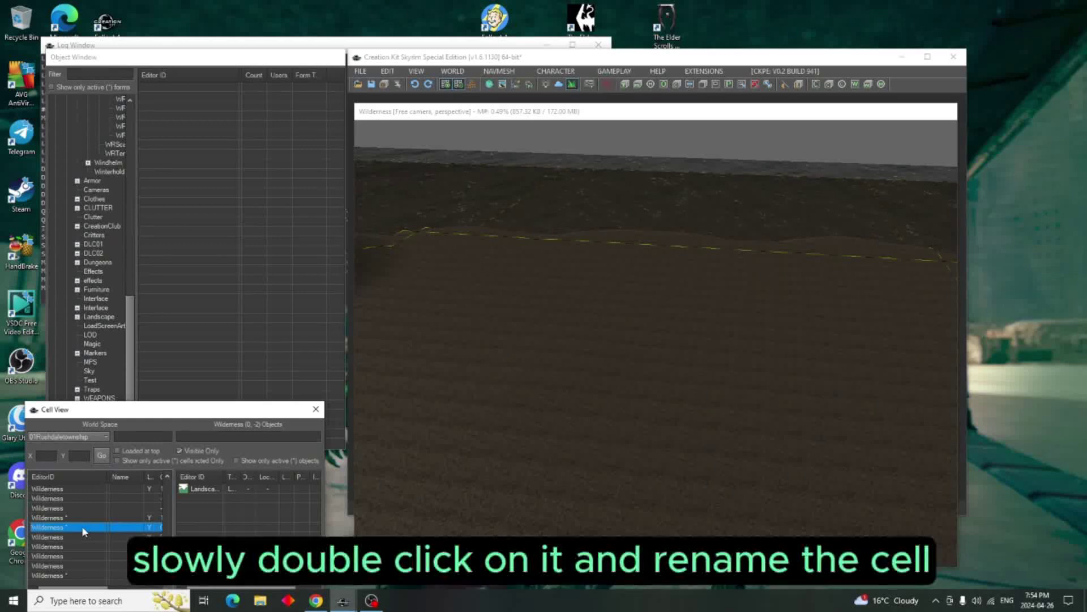
left_click(81, 525)
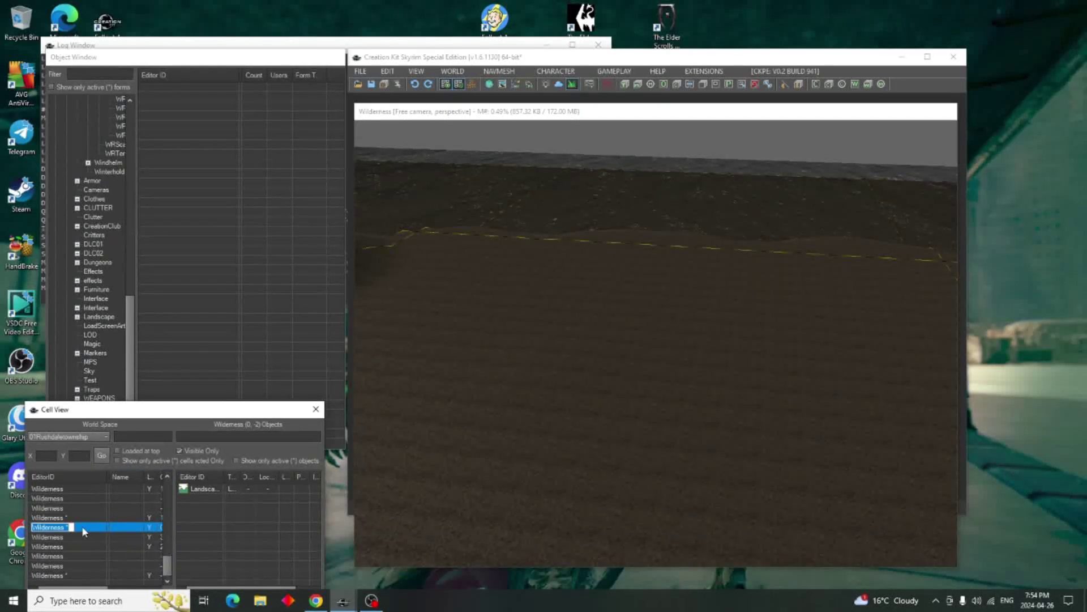
type("Rushda")
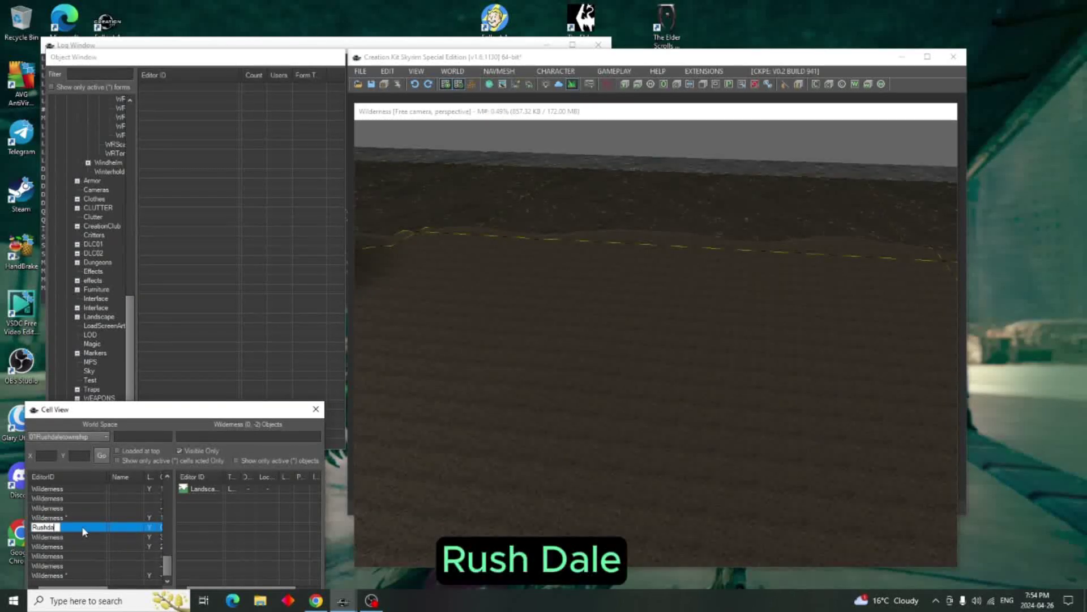
type("l")
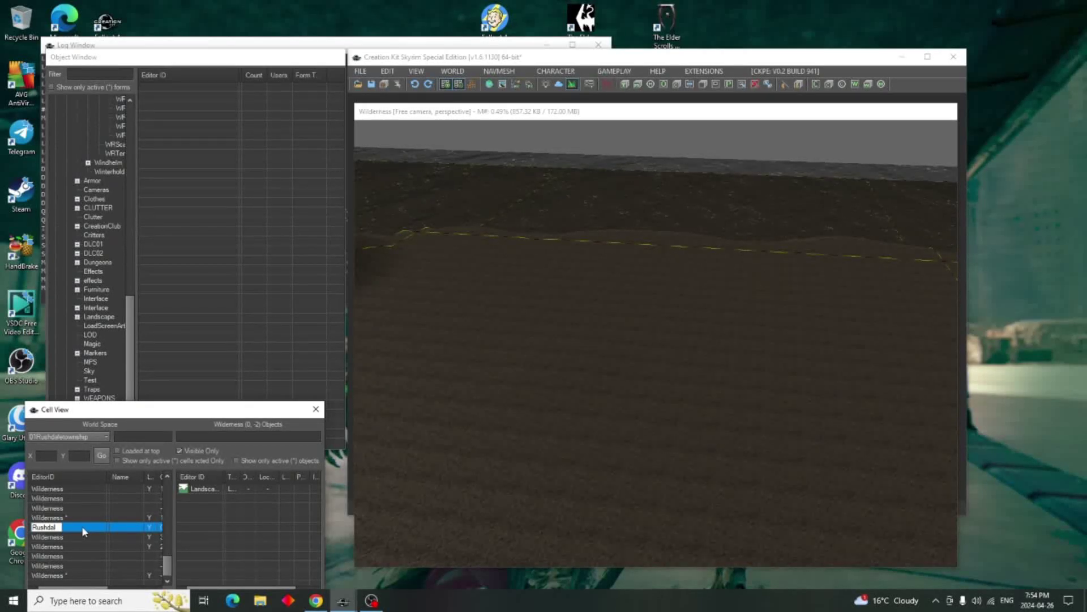
type("ETownshipExt1")
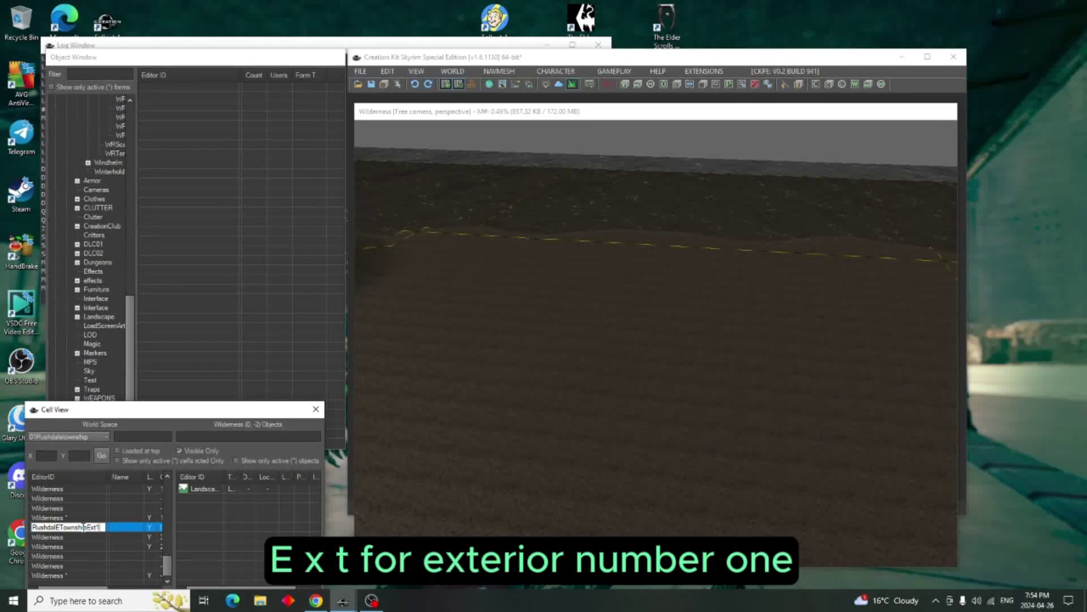
key("Return")
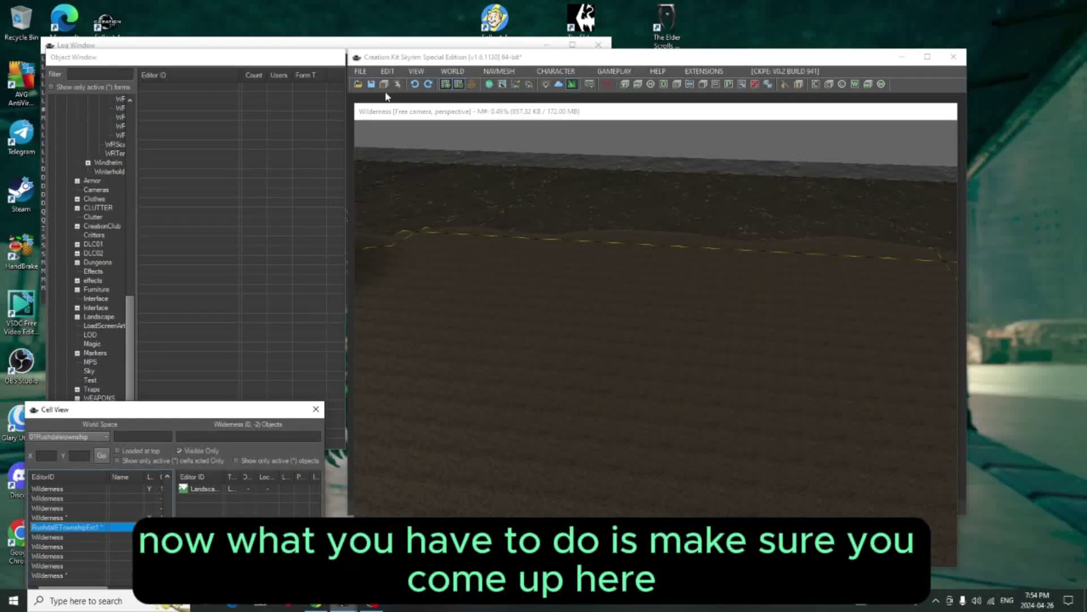
Save the plugin under the file name Rushdale Township.esp.
left_click(361, 71)
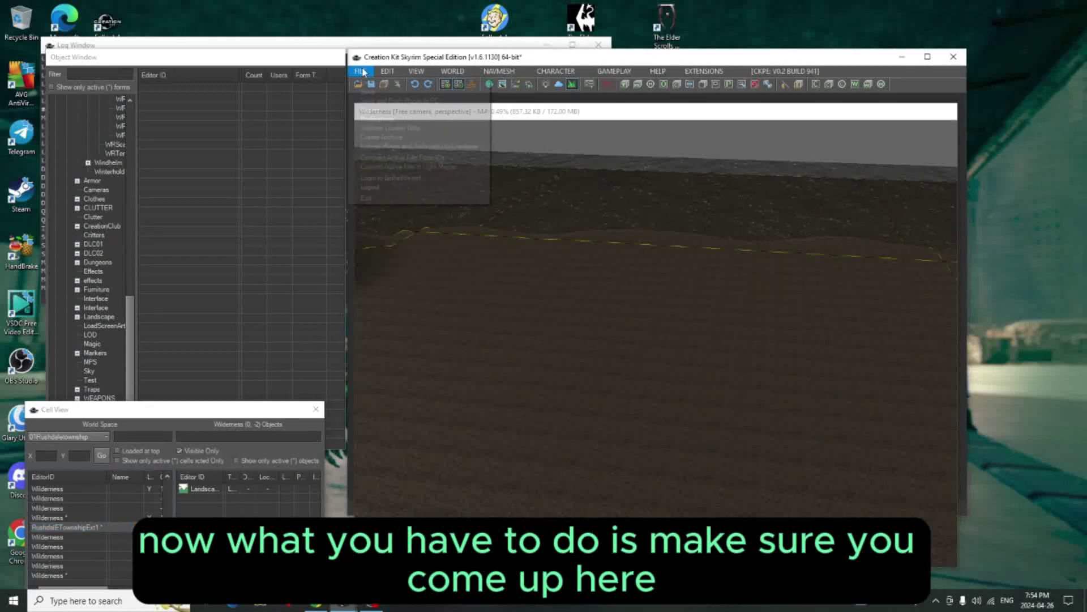
left_click(369, 92)
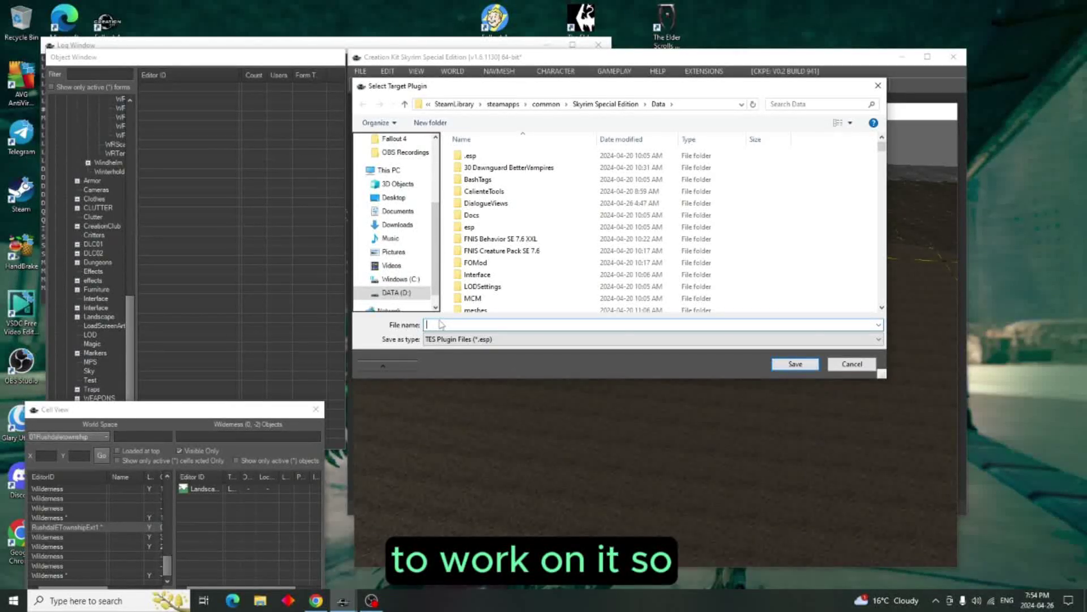
type("R")
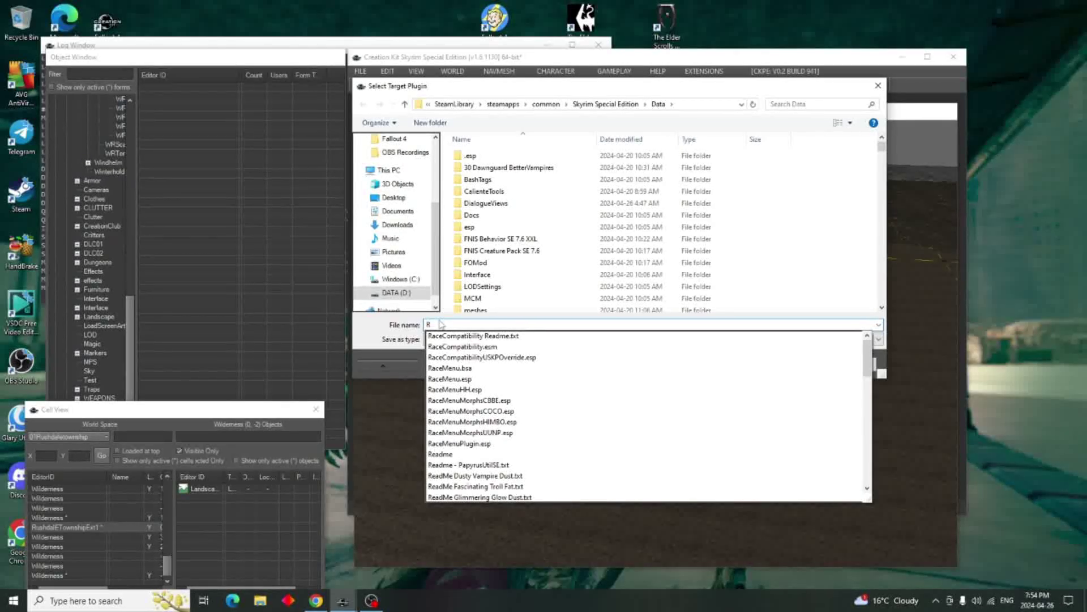
type("ush")
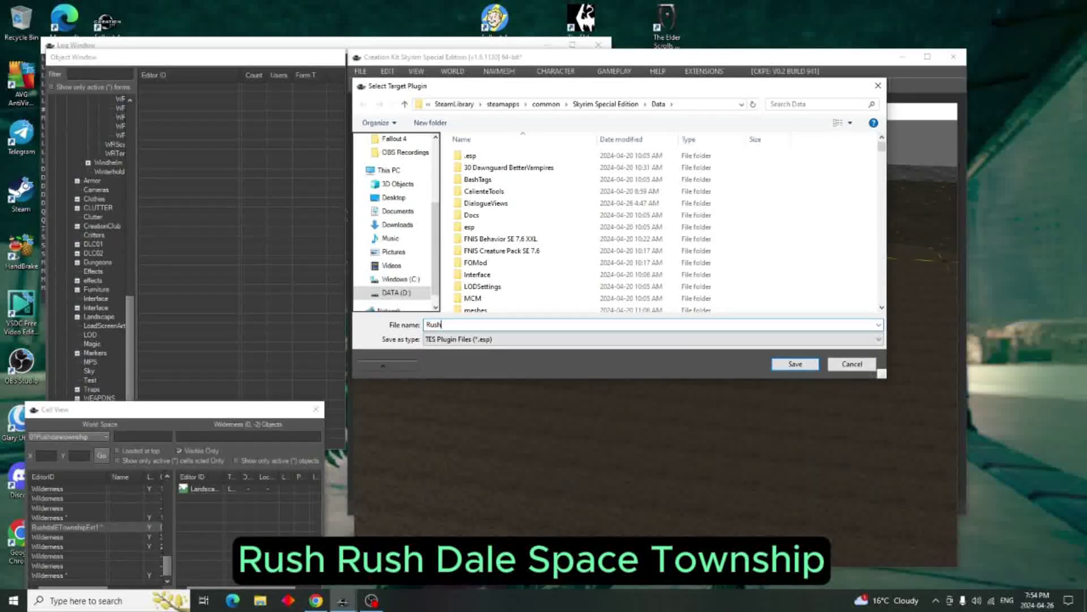
type("dale Towns")
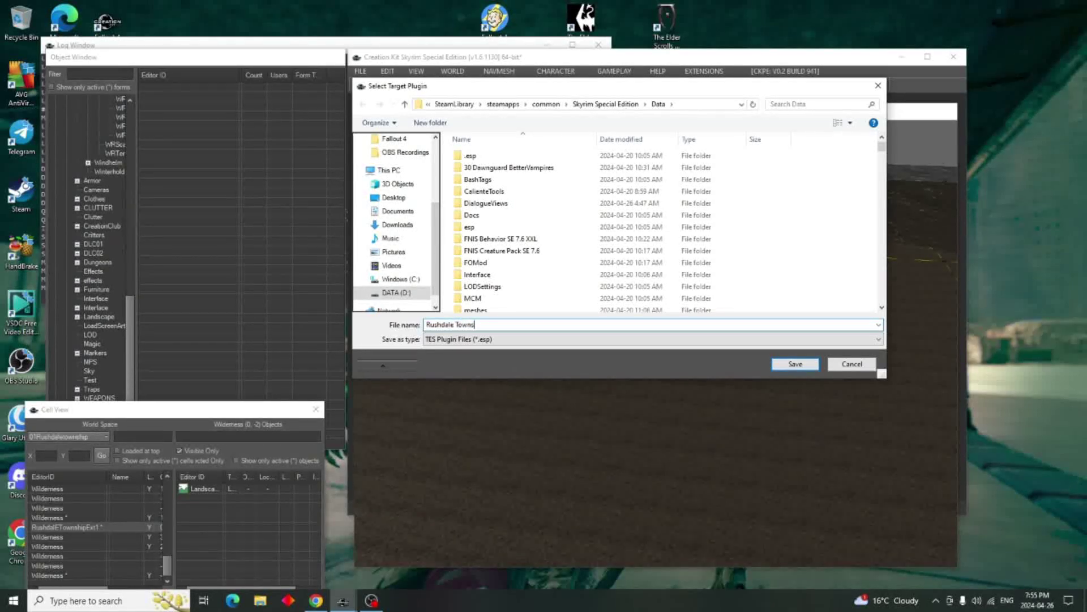
type("hip")
left_click(796, 364)
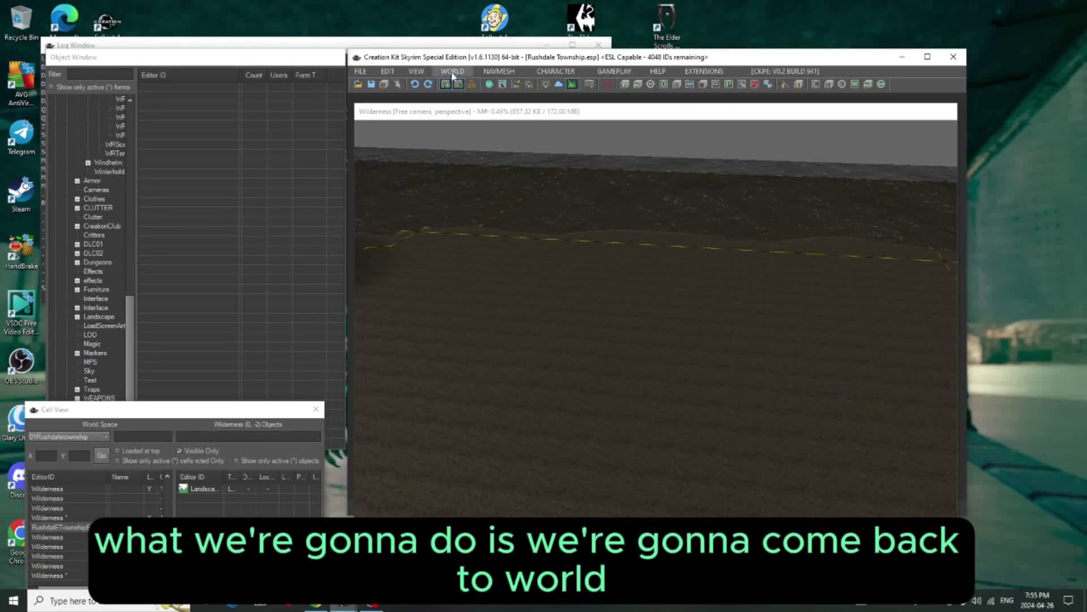
left_click(454, 72)
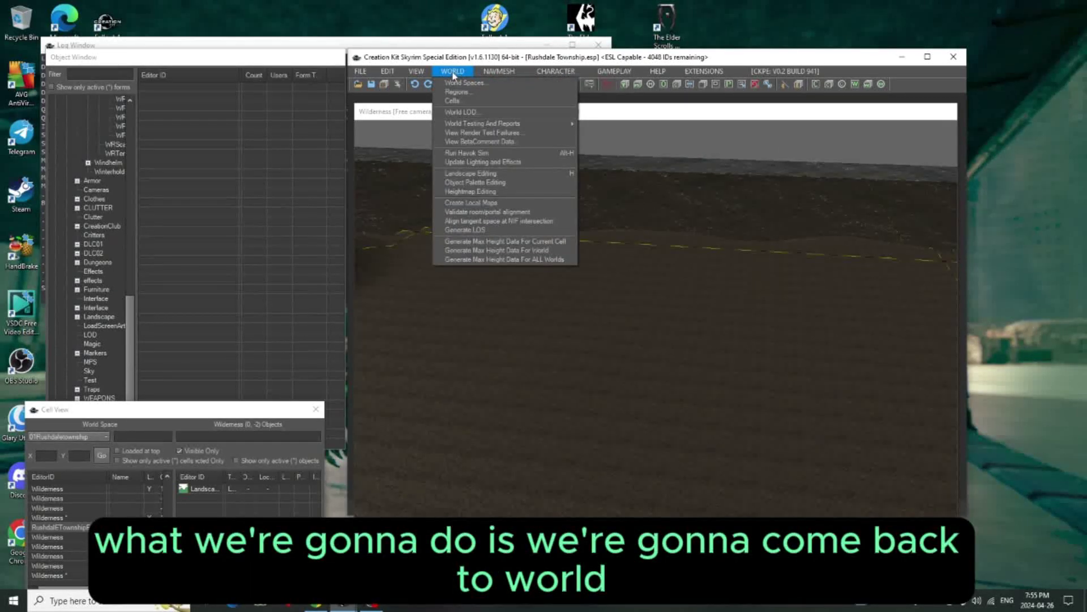
Bring up the cell settings and select the RushdalETownshipExt1 cell for editing.
left_click(453, 102)
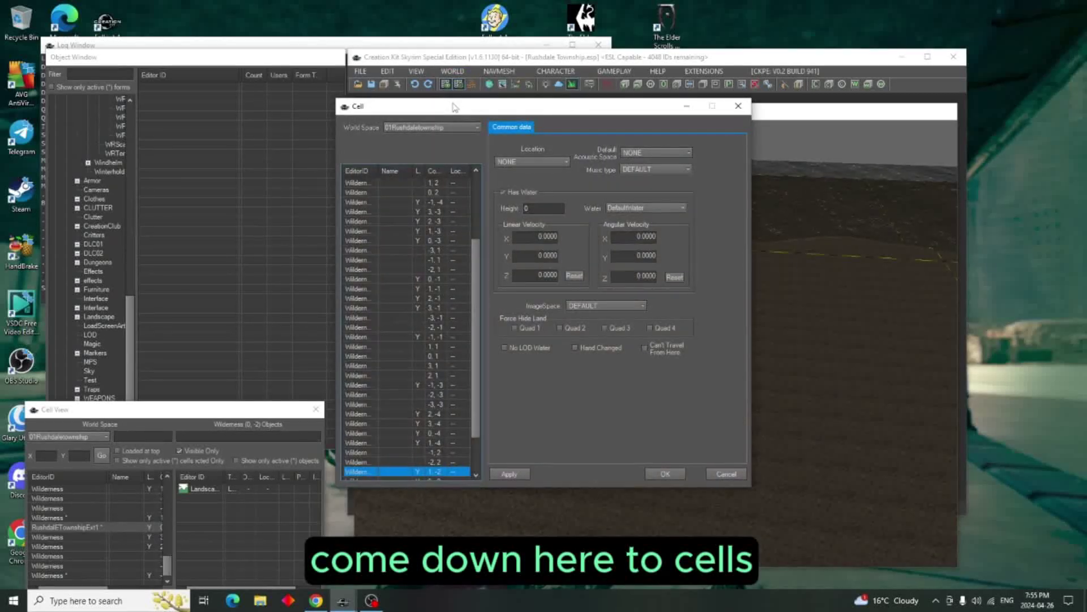
scroll(430, 277, "up", 4)
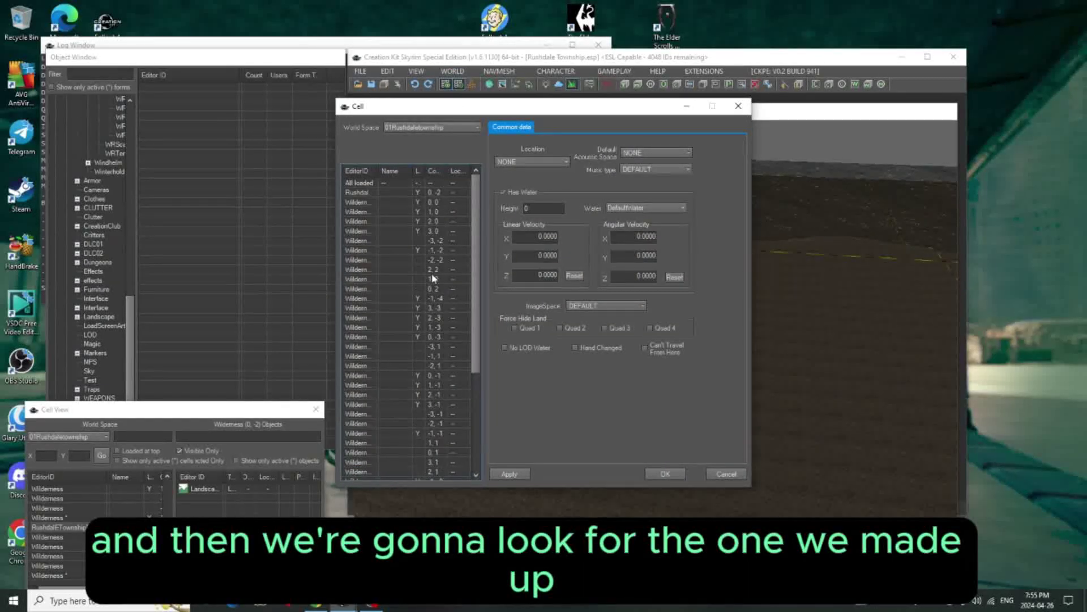
left_click(362, 192)
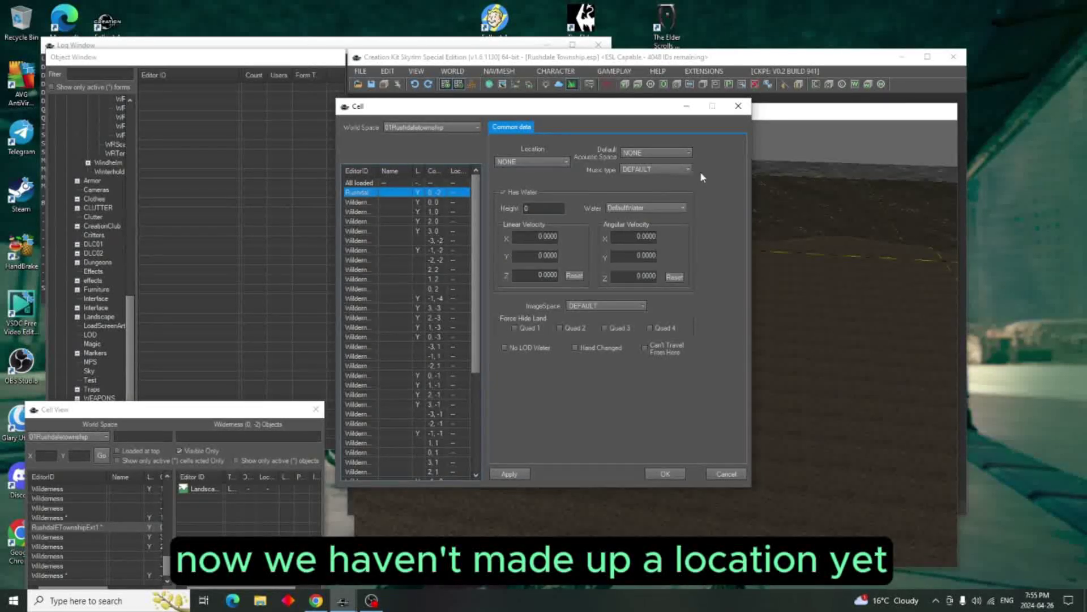
Set acoustic space to ExtForestPineTownAcousticSpace and music to MUSDiscoveryCity, then apply and close.
left_click(690, 153)
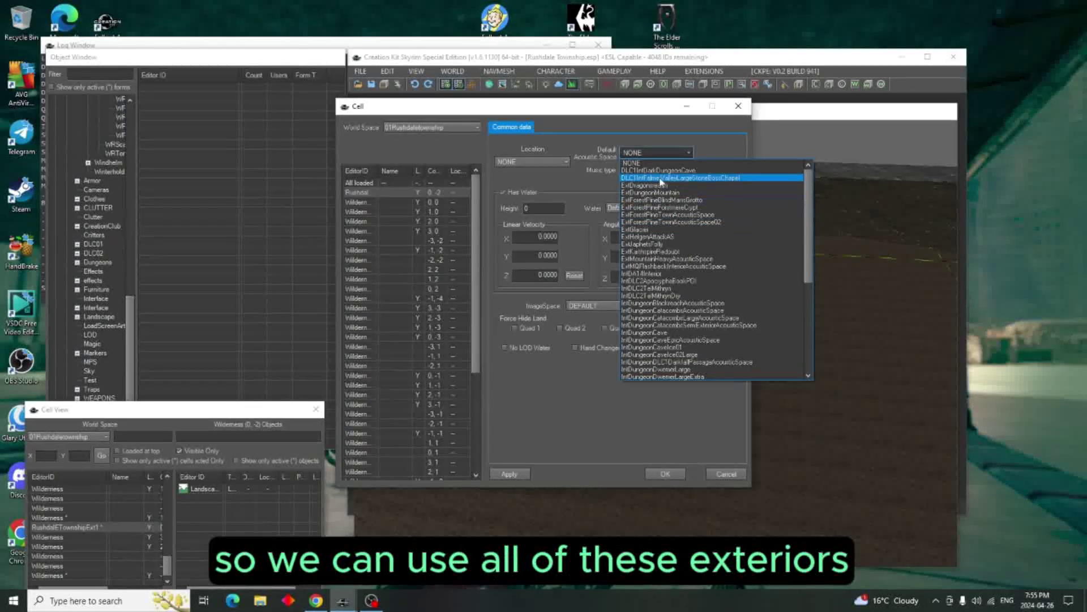
left_click(658, 215)
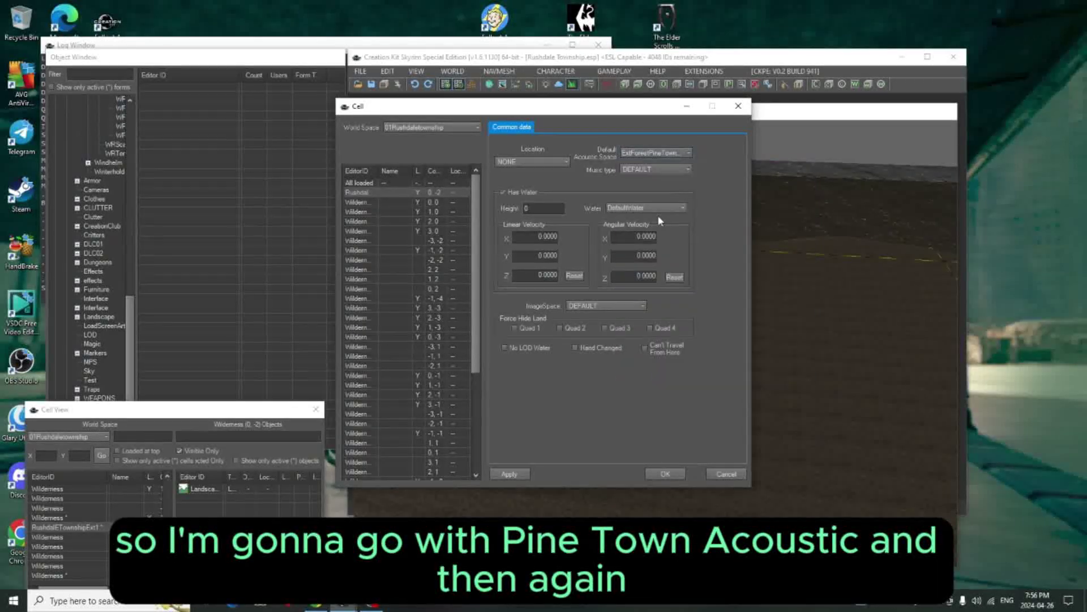
left_click(690, 169)
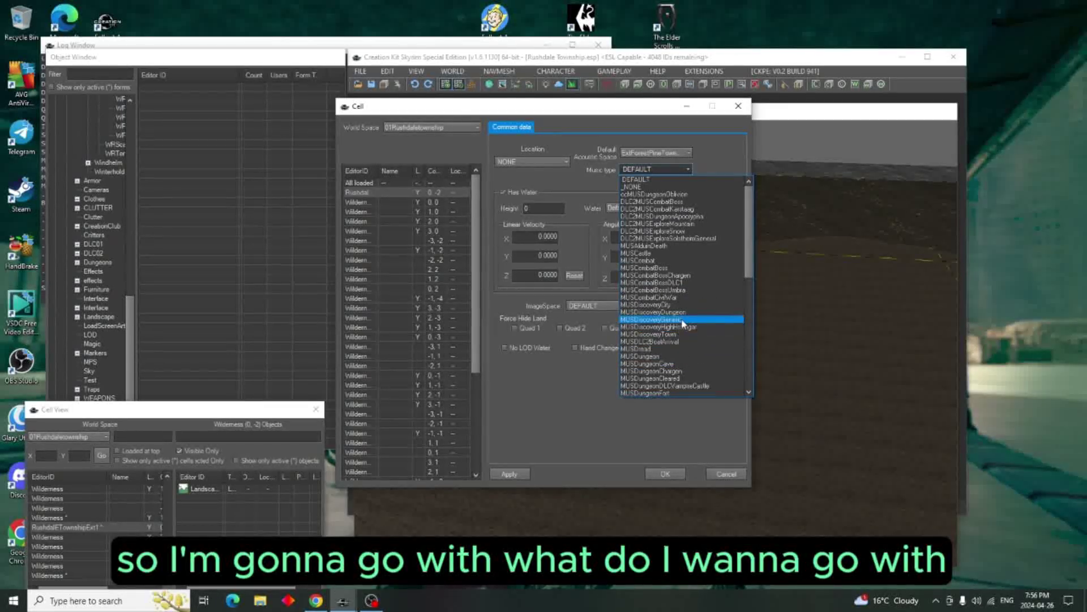
left_click(679, 308)
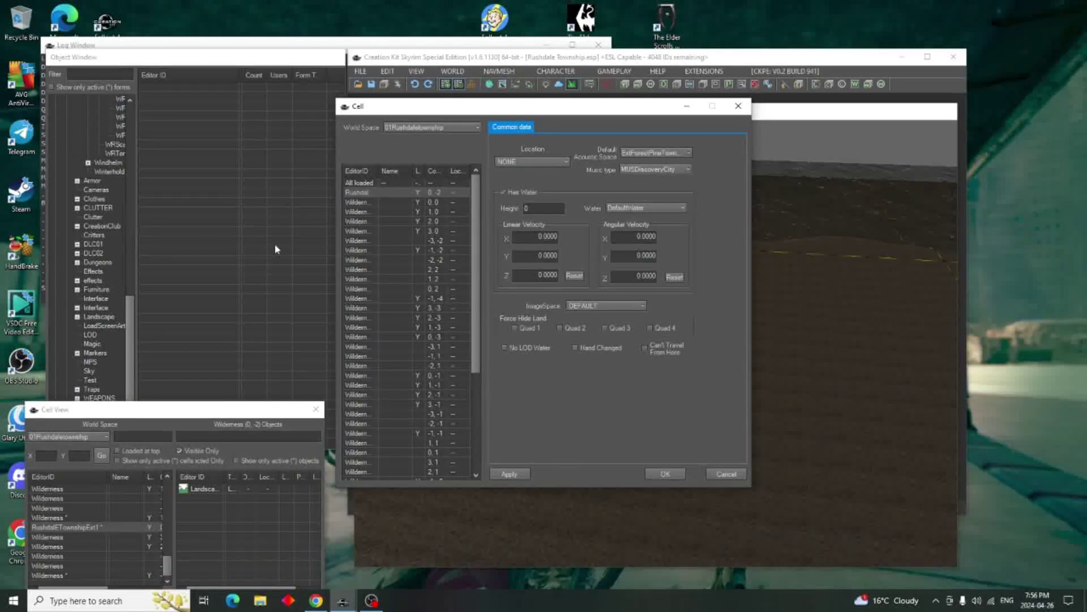
left_click(509, 473)
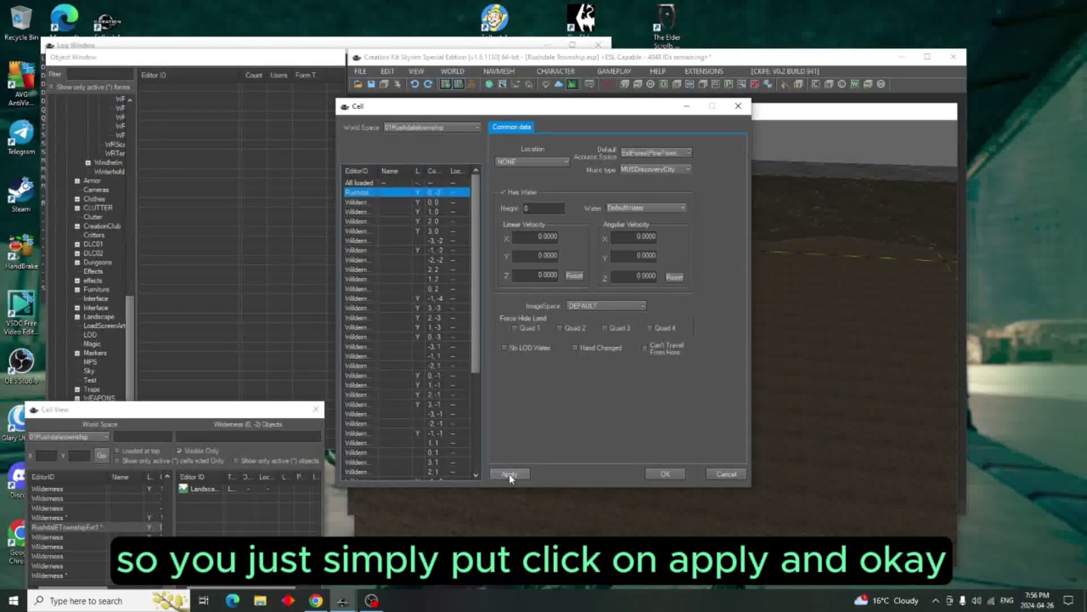
left_click(661, 474)
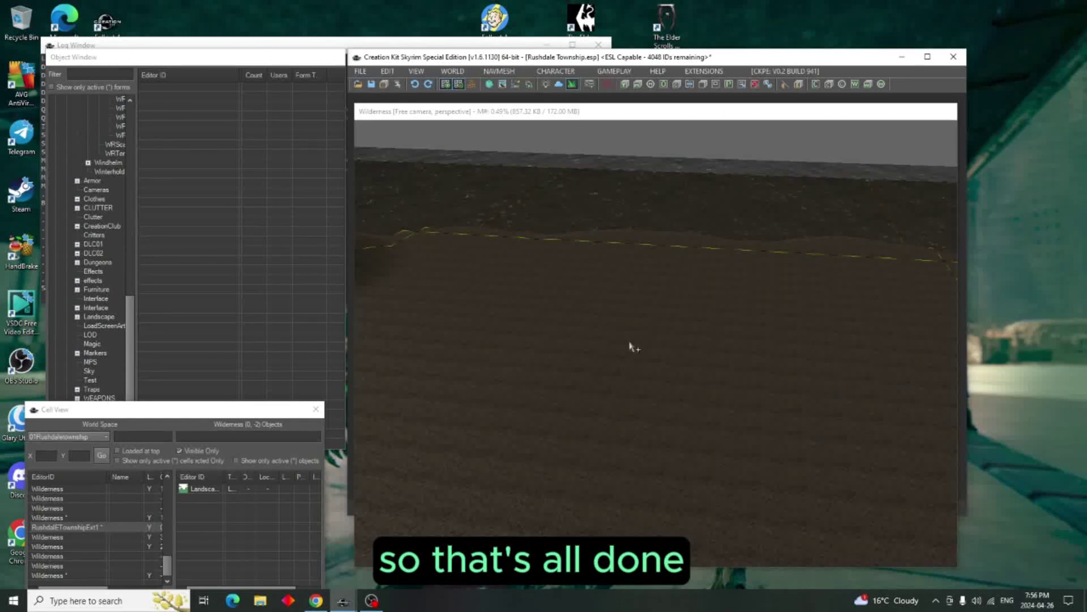